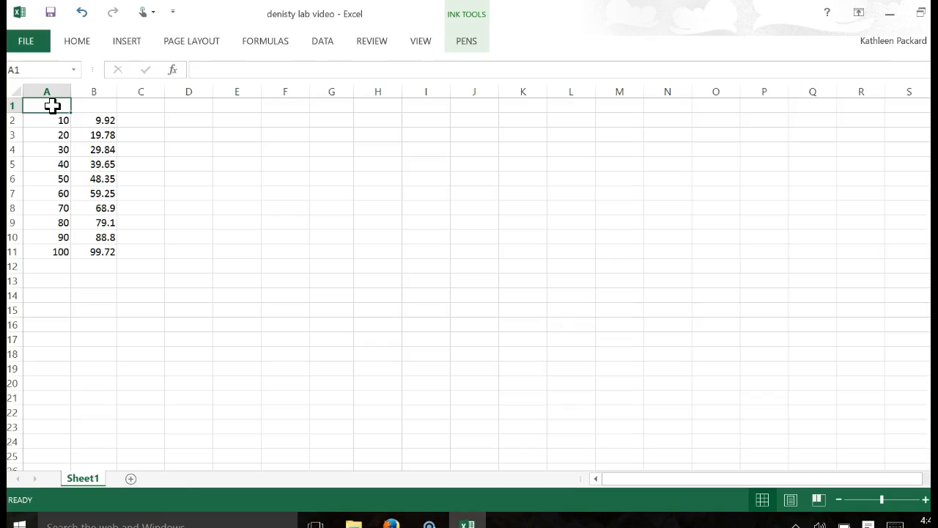
left_click(44, 91)
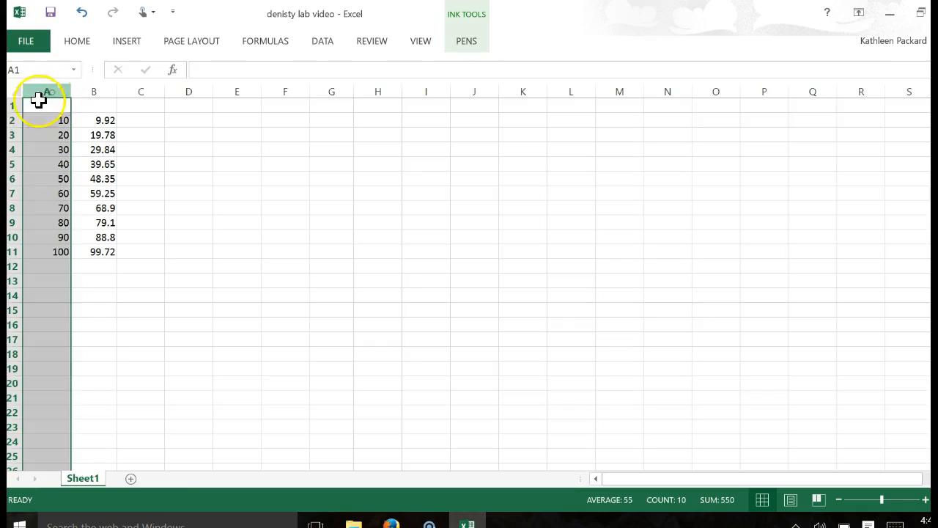
left_click(14, 106)
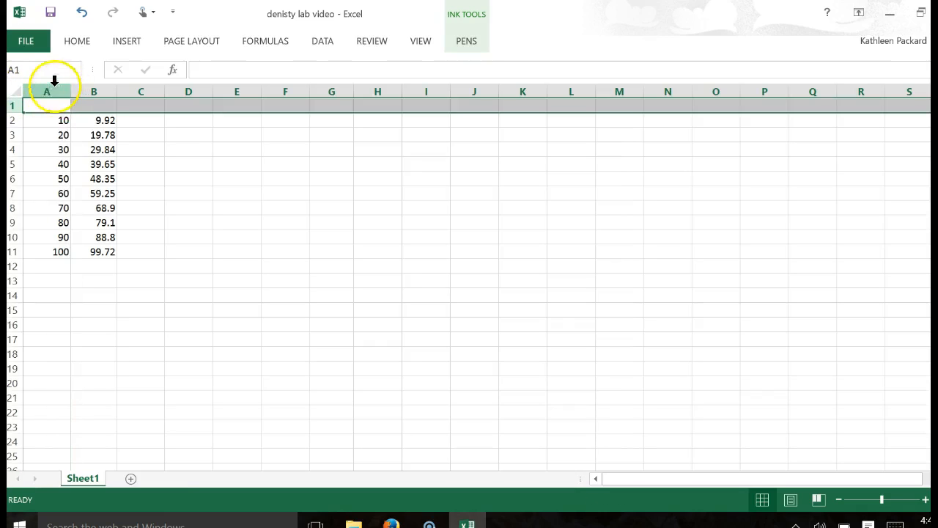
left_click(54, 85)
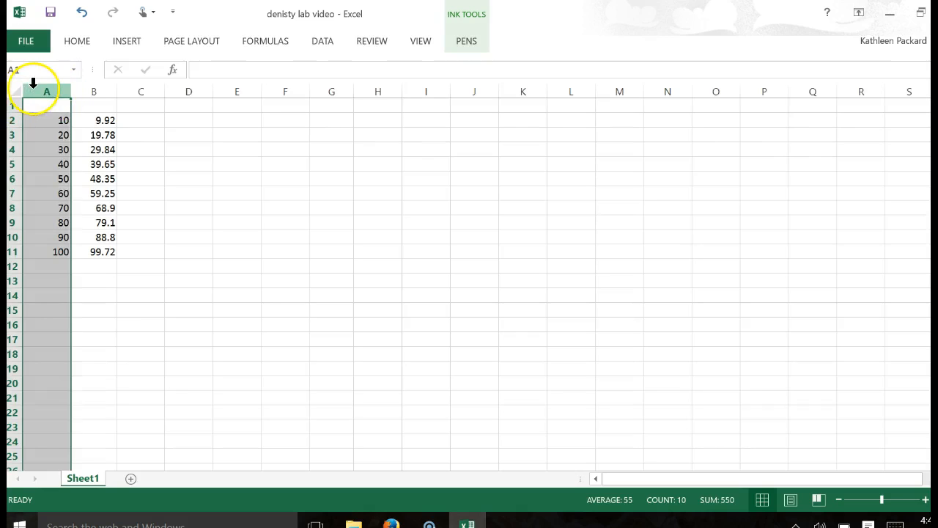
left_click(55, 105)
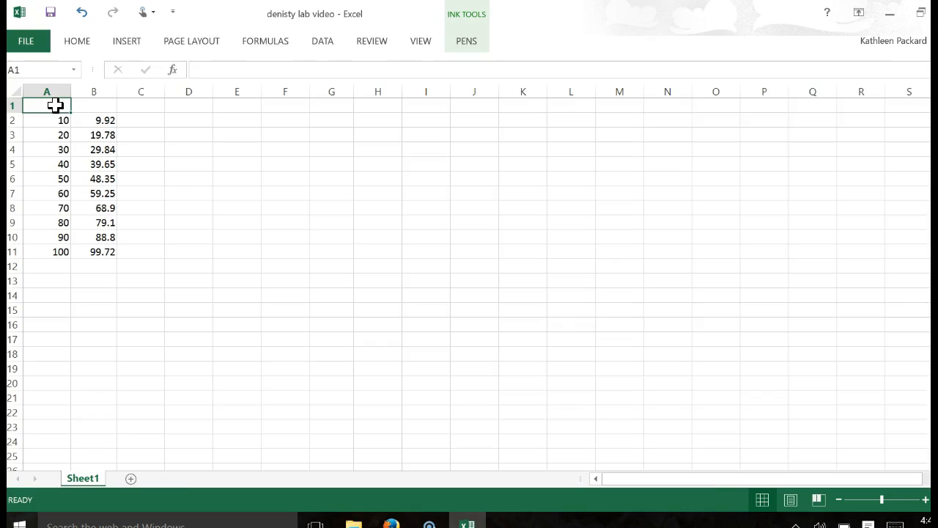
Enter the header "Mass of Water Alone (g)" in cell B1.
left_click(94, 107)
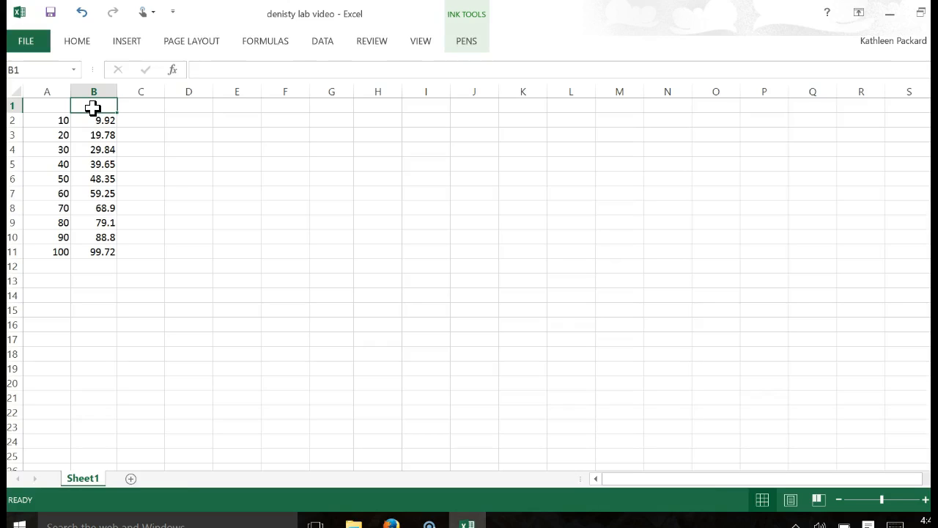
type("Mass")
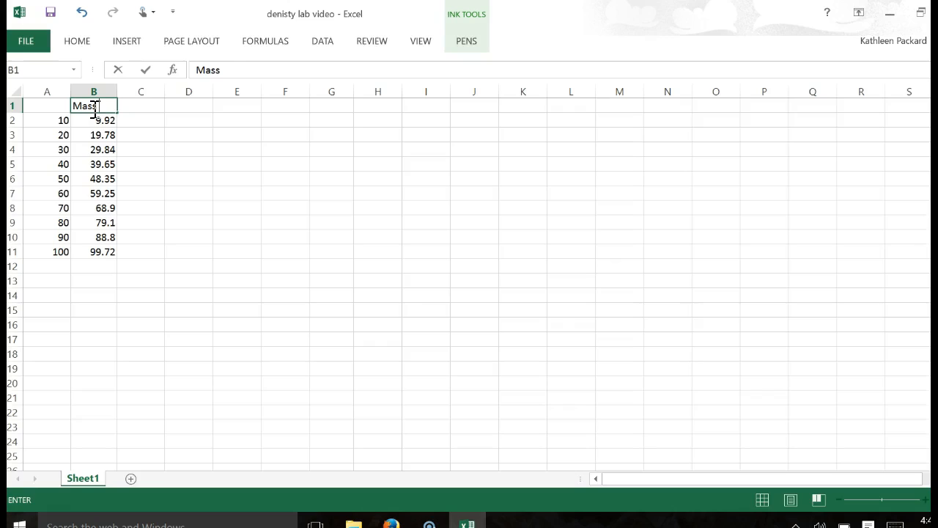
type(" of Water Alonge")
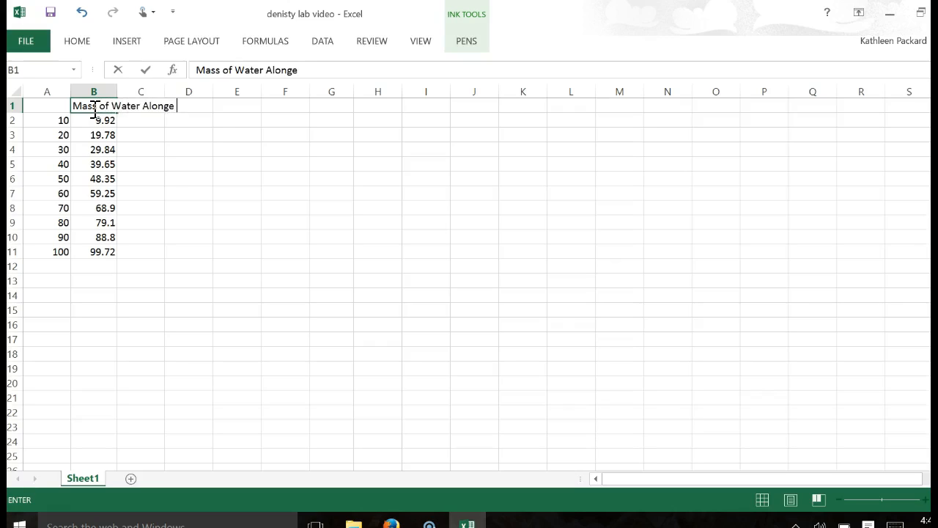
key("BackSpace")
key("BackSpace")
type("e (g)")
key("Return")
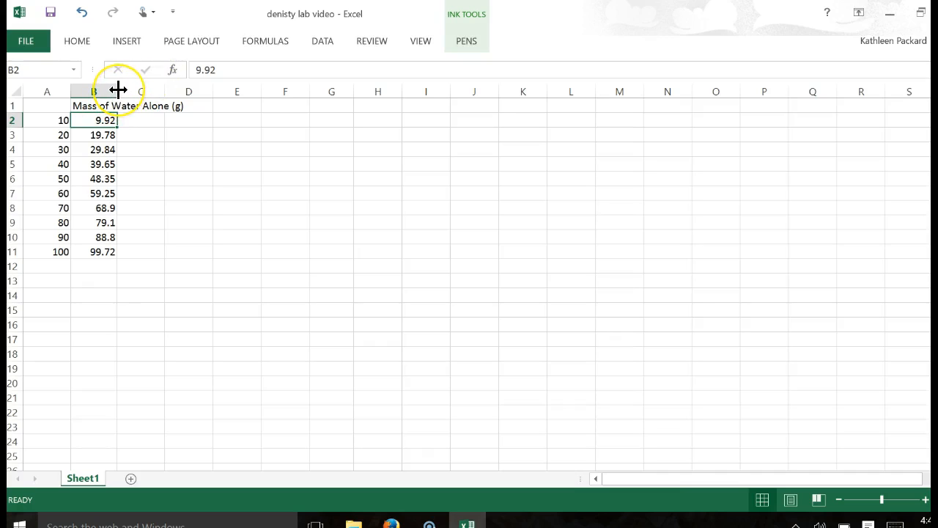
Adjust the width of column B, keeping it narrower than its header, and wrap the column's text.
right_click(118, 89)
left_click(105, 91)
left_click_drag(120, 90, 182, 91)
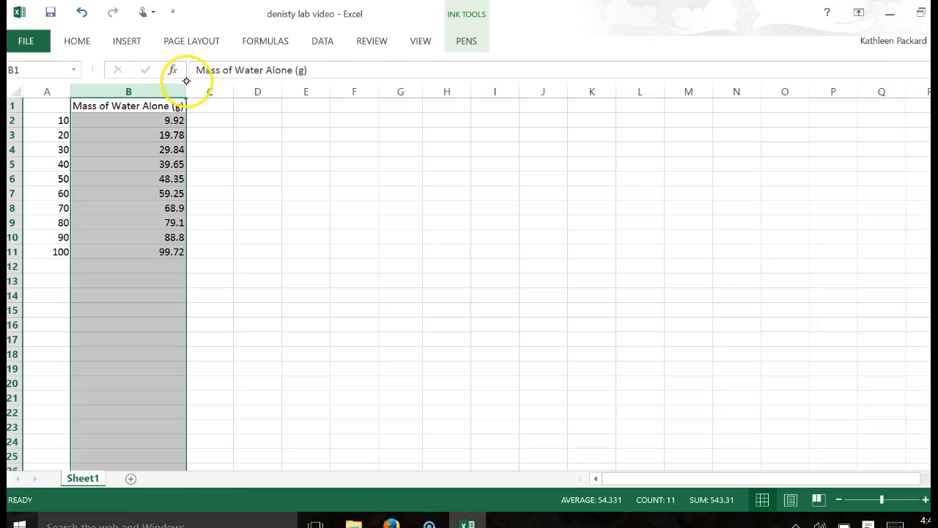
left_click_drag(183, 87, 125, 93)
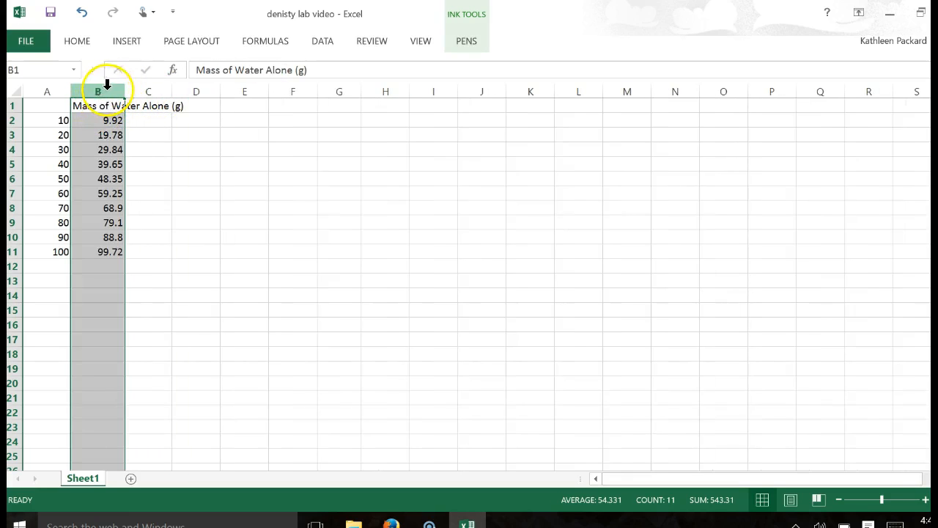
left_click(88, 39)
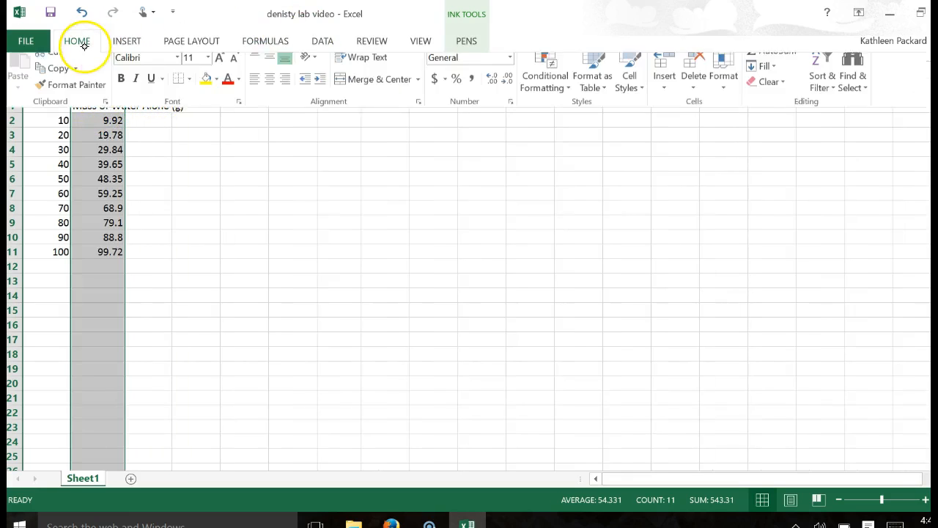
left_click(371, 68)
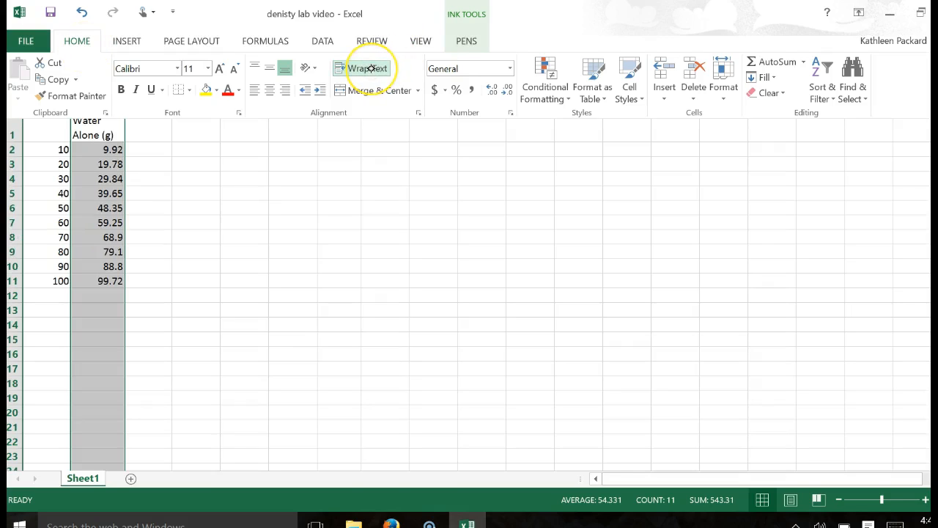
left_click(398, 176)
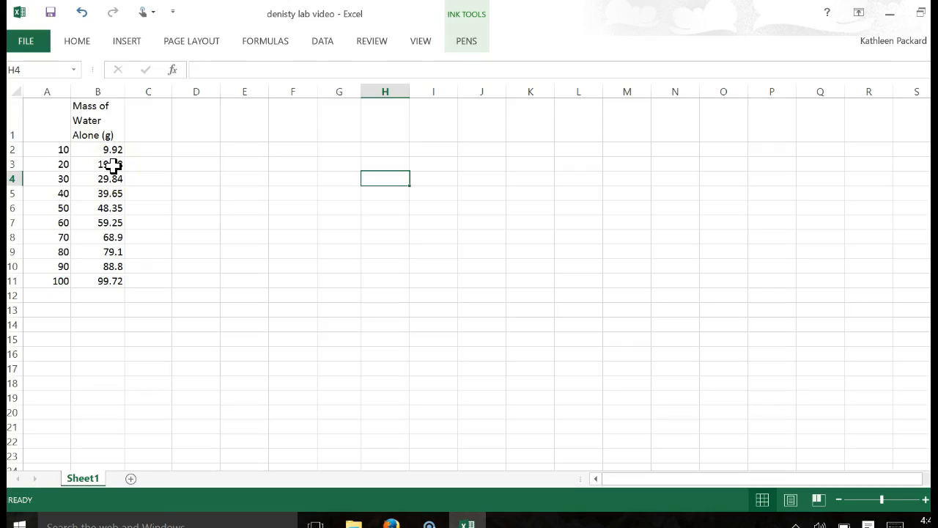
Enter the header "Volume of Water (mL)" in cell A1.
left_click(47, 105)
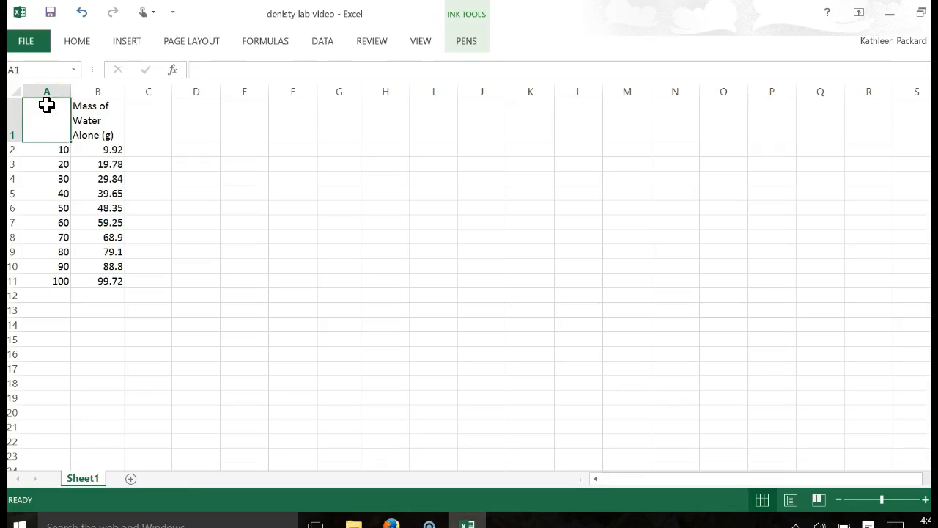
type("Volume o")
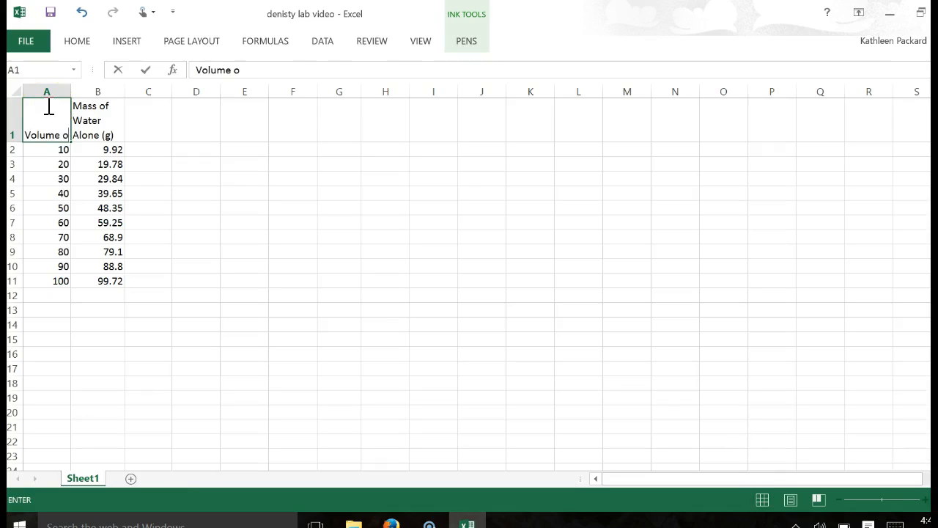
type("f Water (mL)")
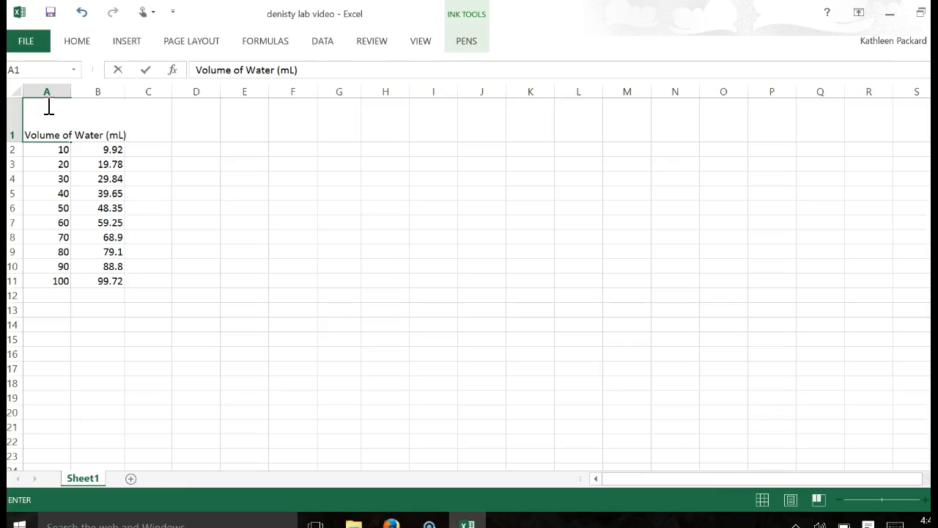
key("Return")
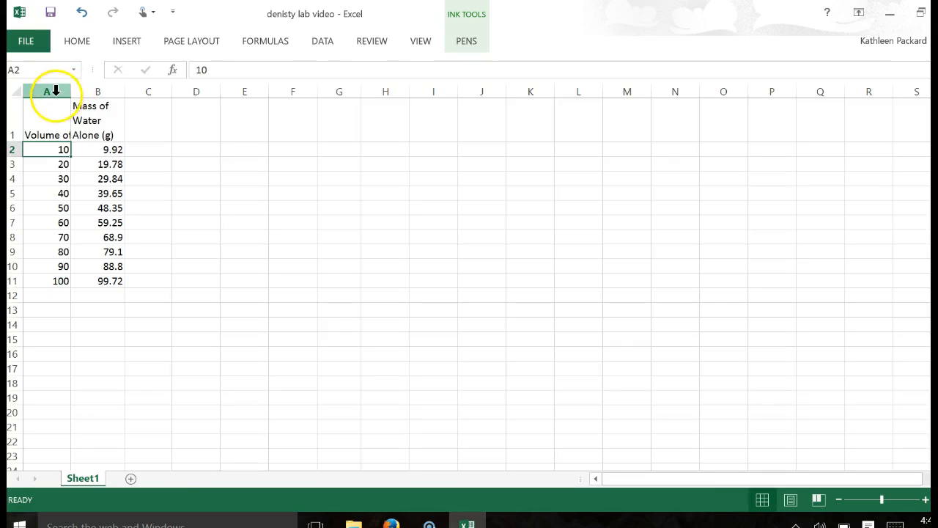
Wrap the text in column A and widen columns A and B so each header fits on two lines.
left_click(52, 86)
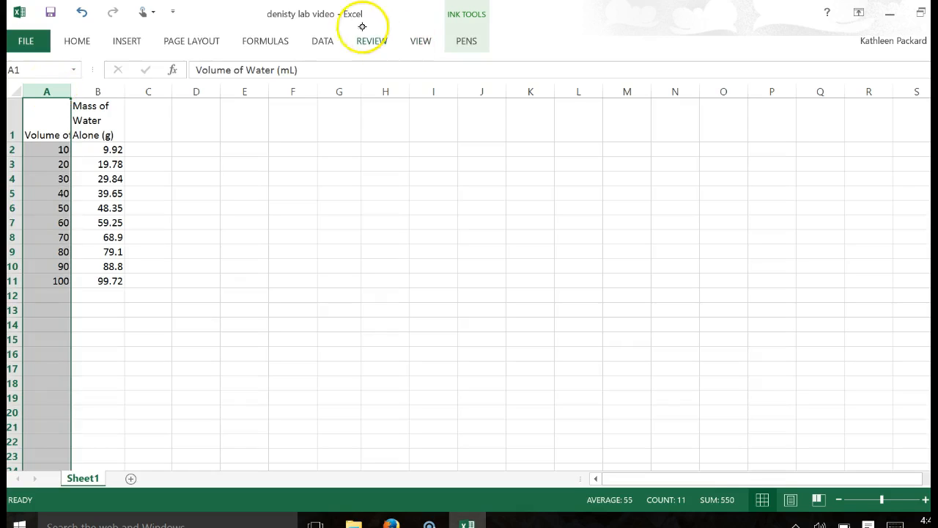
left_click(77, 41)
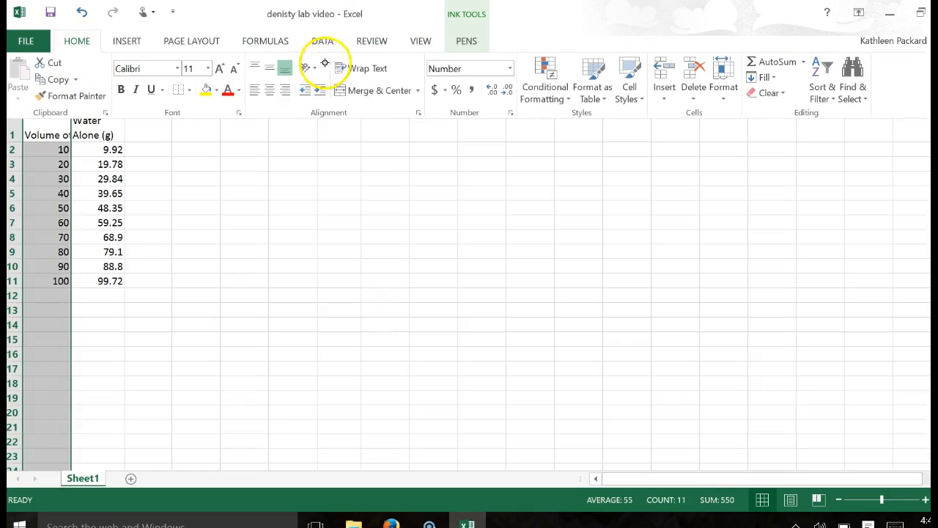
left_click(360, 68)
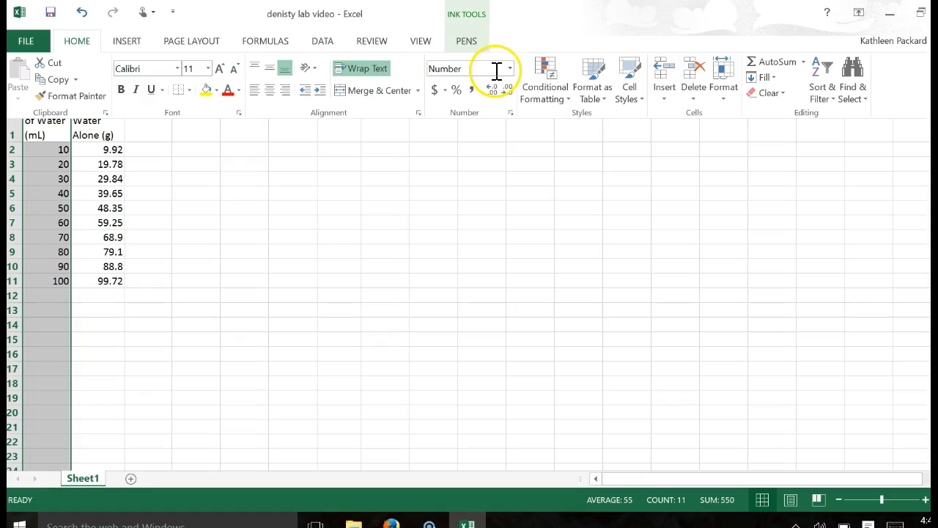
left_click(406, 175)
left_click_drag(70, 89, 166, 90)
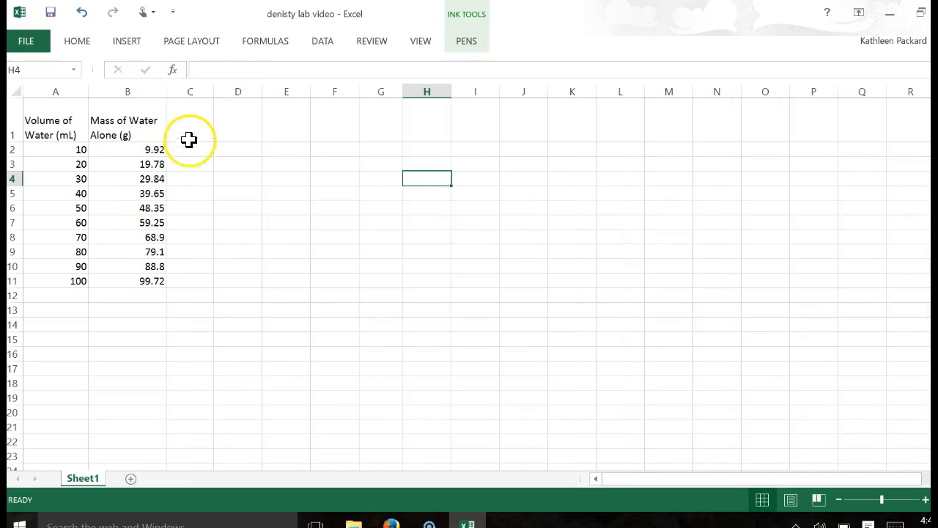
Enter the header "Density of Water (g/mL)" in cell C1.
left_click(211, 120)
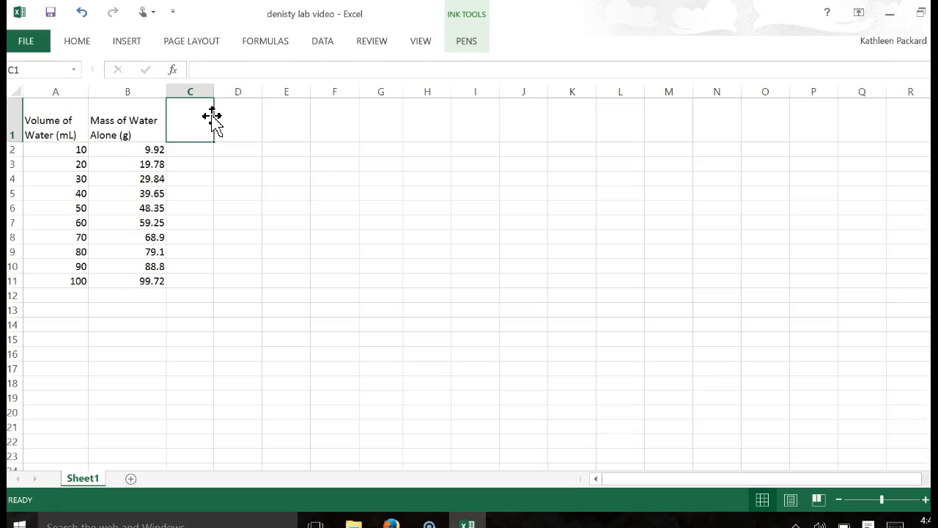
type("'")
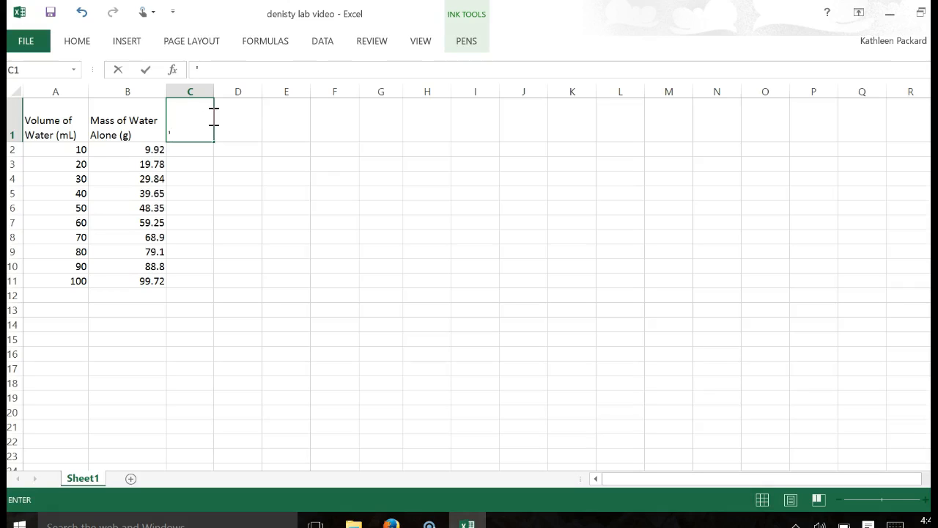
key("BackSpace")
type("Density of Water (g/")
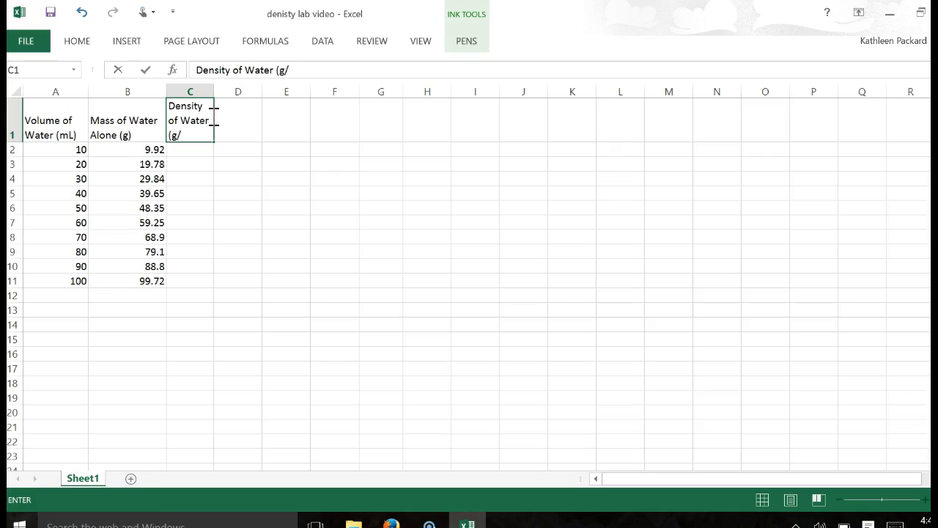
type("mL)")
key("BackSpace")
key("BackSpace")
key("BackSpace")
type("mL)")
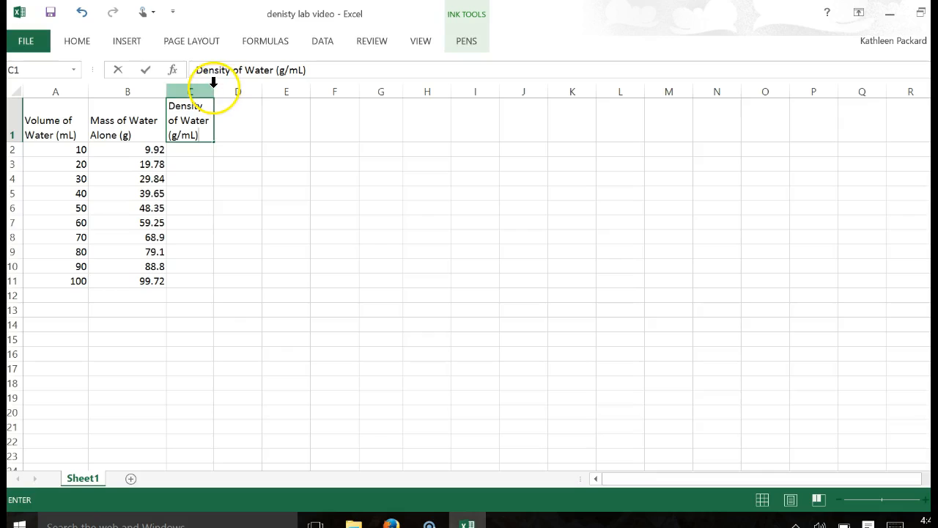
Widen column C so its header fits on two lines.
left_click(208, 90)
left_click_drag(214, 89, 231, 90)
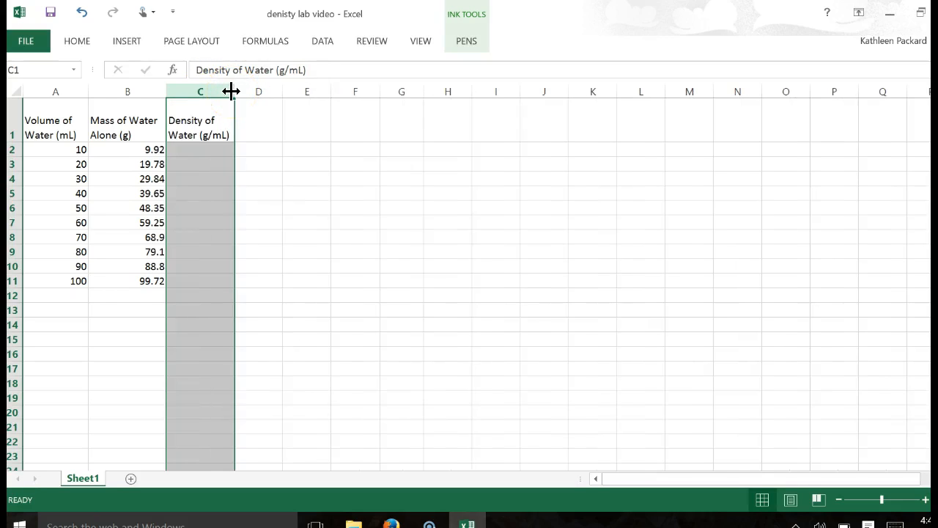
left_click(359, 114)
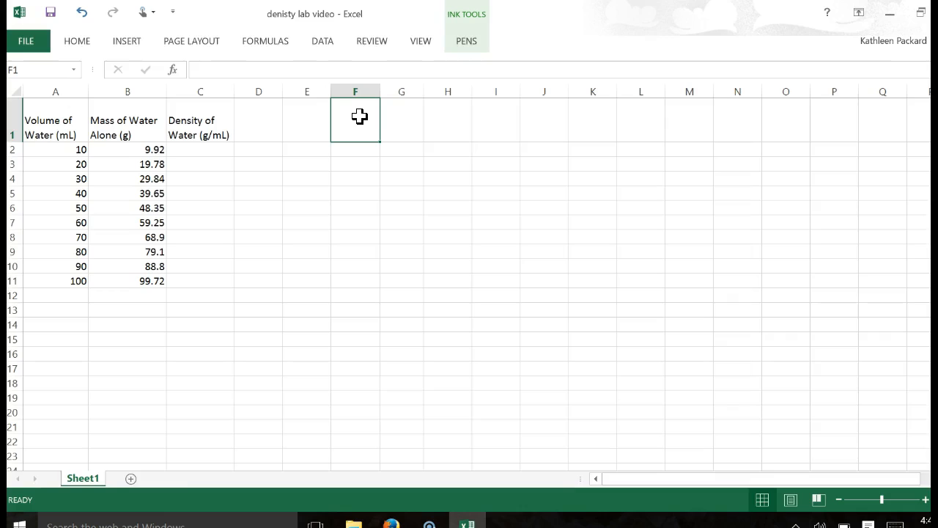
Calculate the first density in cell C2 by dividing mass by volume with the formula =B2/A2.
left_click(220, 148)
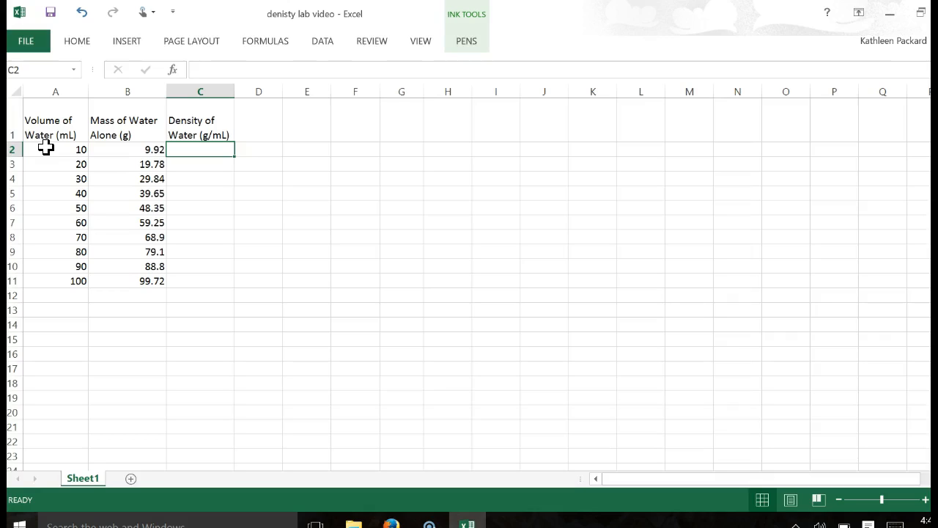
type("=")
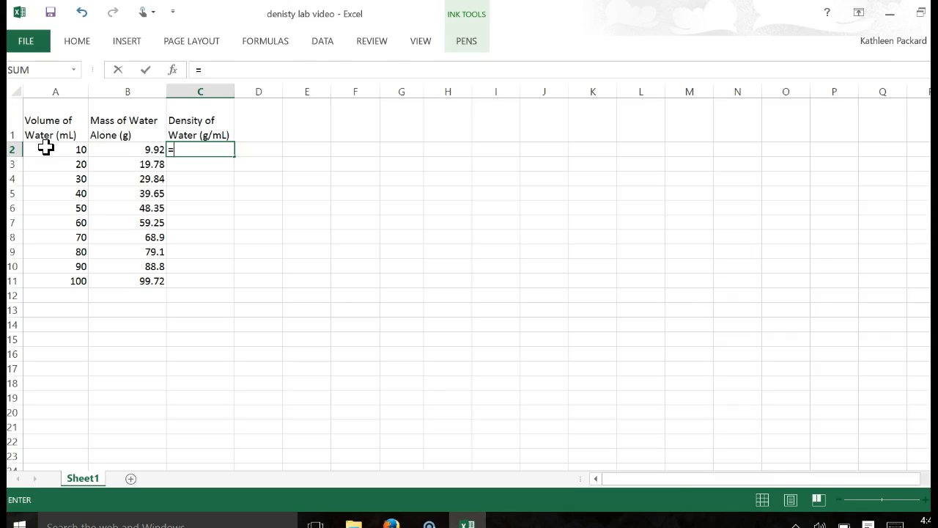
left_click(152, 149)
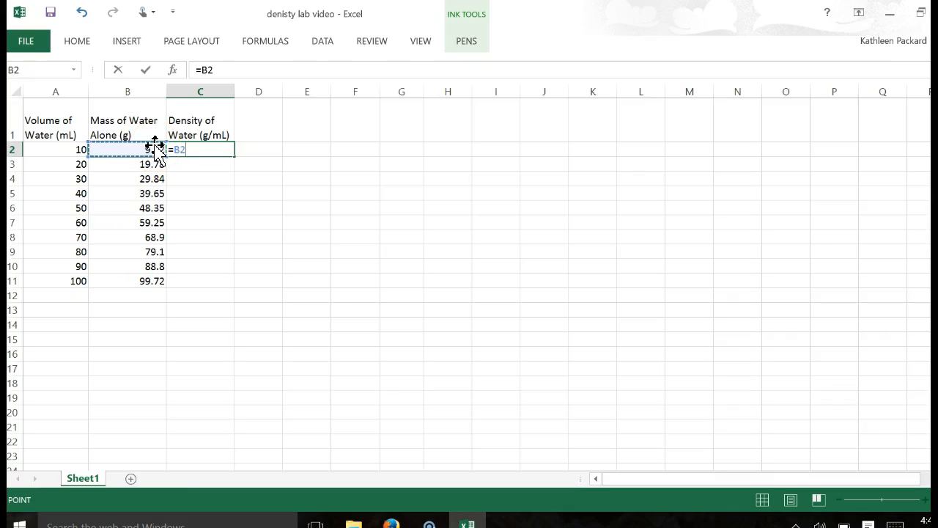
type("/")
left_click(68, 151)
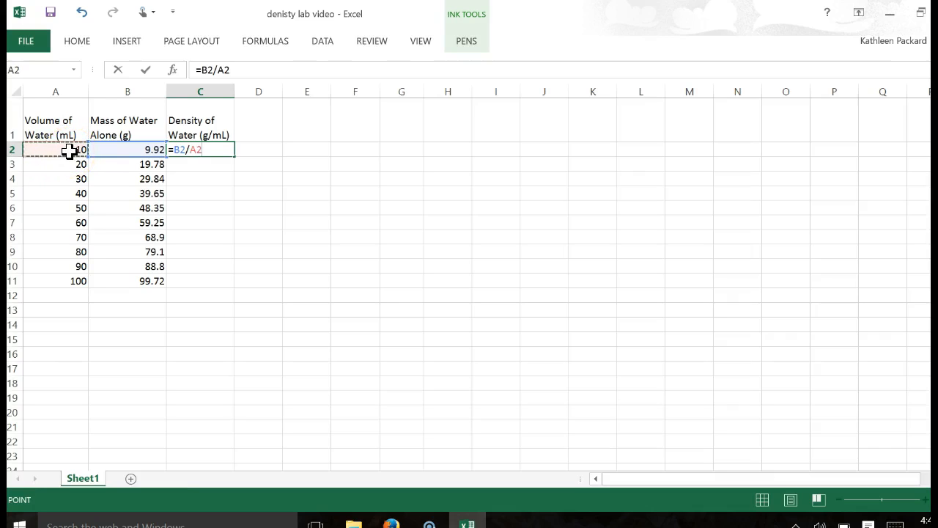
key("Return")
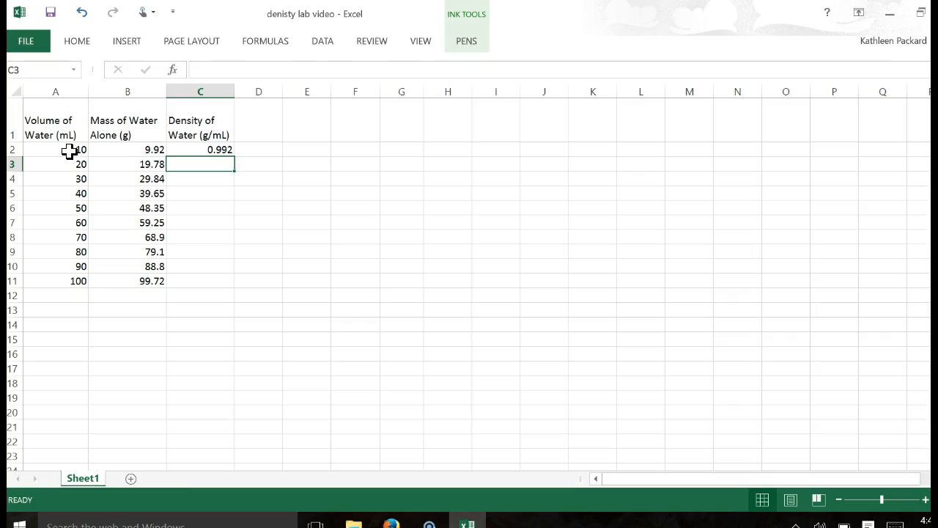
Fill the density formula from C2 down through C11 for the remaining measurements.
left_click(227, 149)
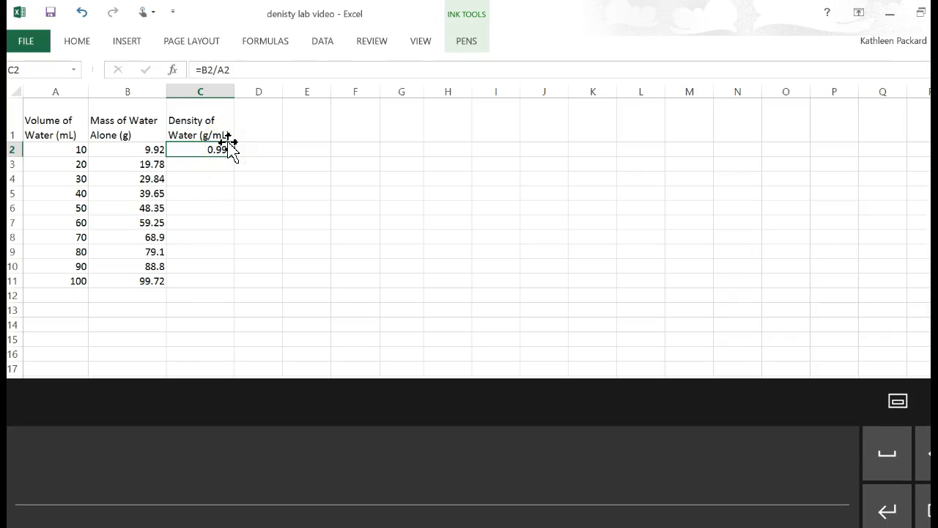
left_click(227, 148)
double_click(234, 156)
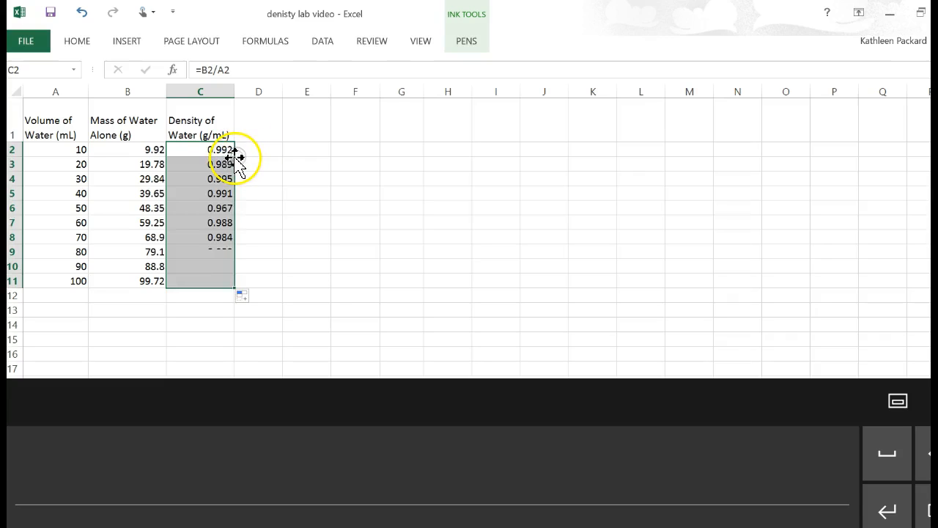
mouse_move(234, 161)
left_mouse_down()
mouse_move(239, 153)
mouse_move(235, 199)
mouse_move(236, 146)
left_mouse_up()
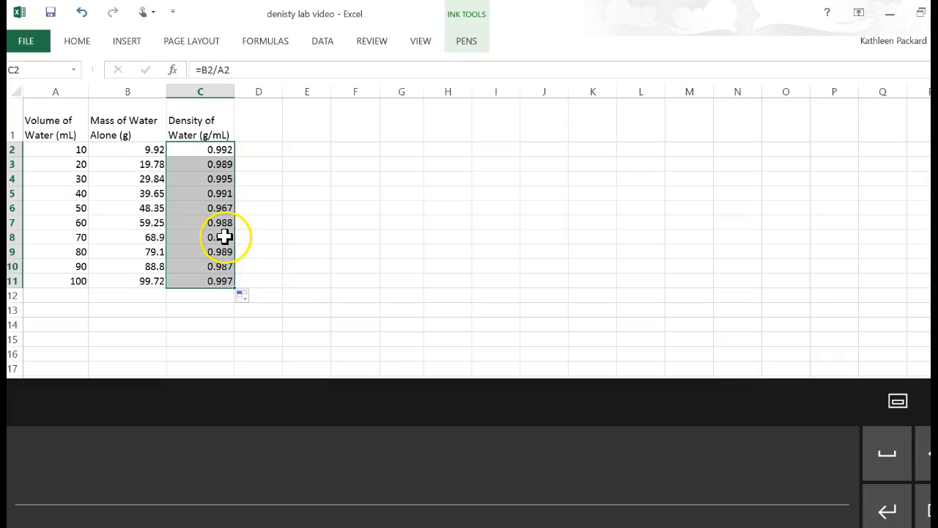
Examine the filled density formula in cell C4 against the volume and mass in its row.
left_click(257, 282)
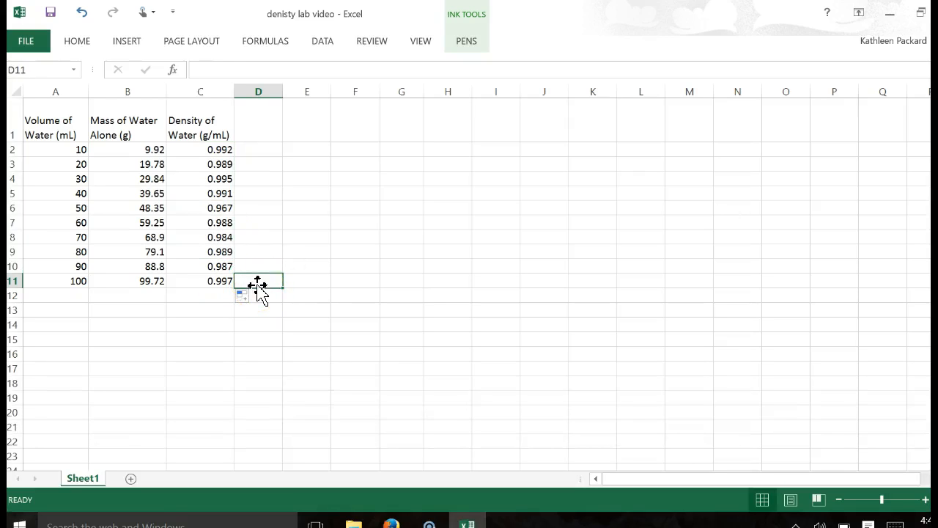
left_click(216, 177)
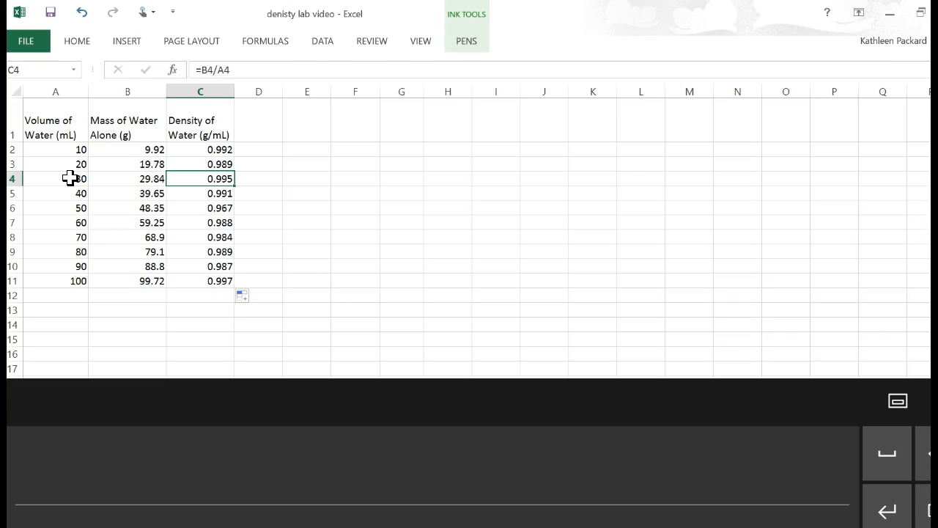
left_click(310, 307)
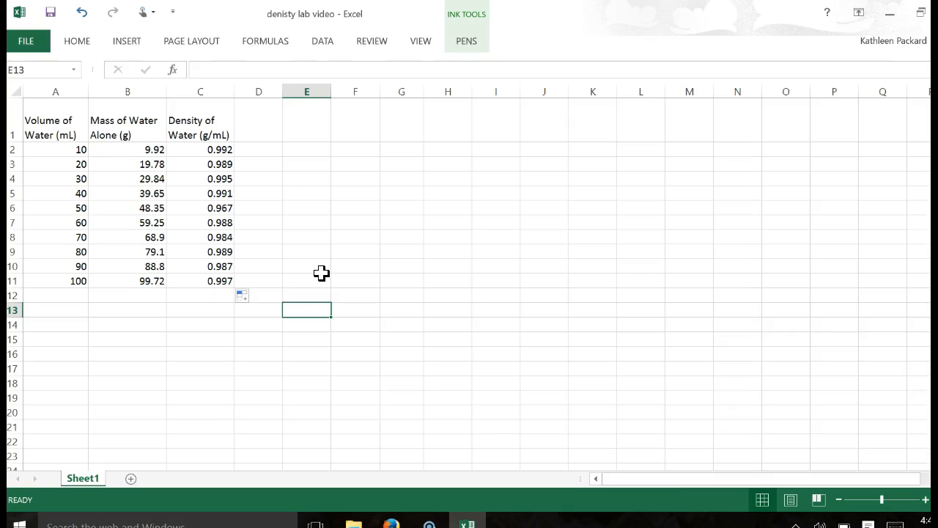
Apply the Number format to the Volume of Water values in column A.
left_click(67, 85)
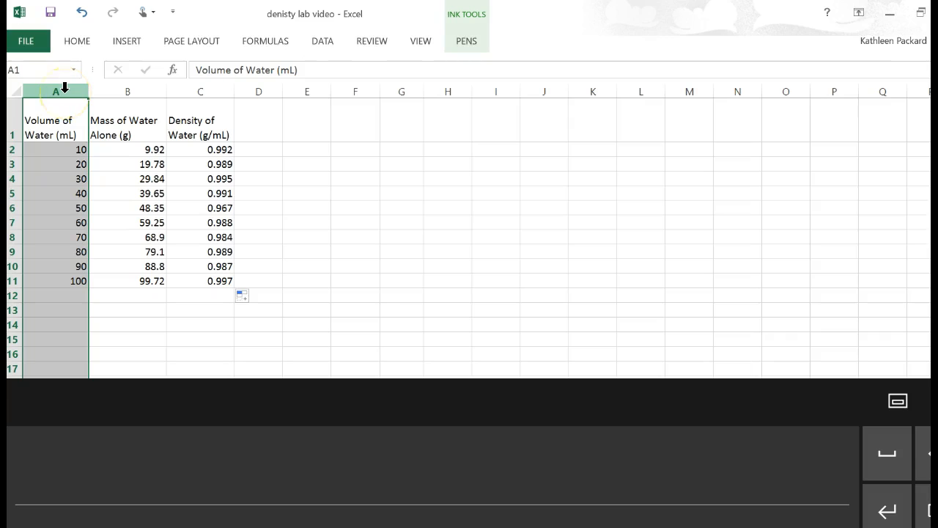
left_click(132, 91)
left_click(57, 89)
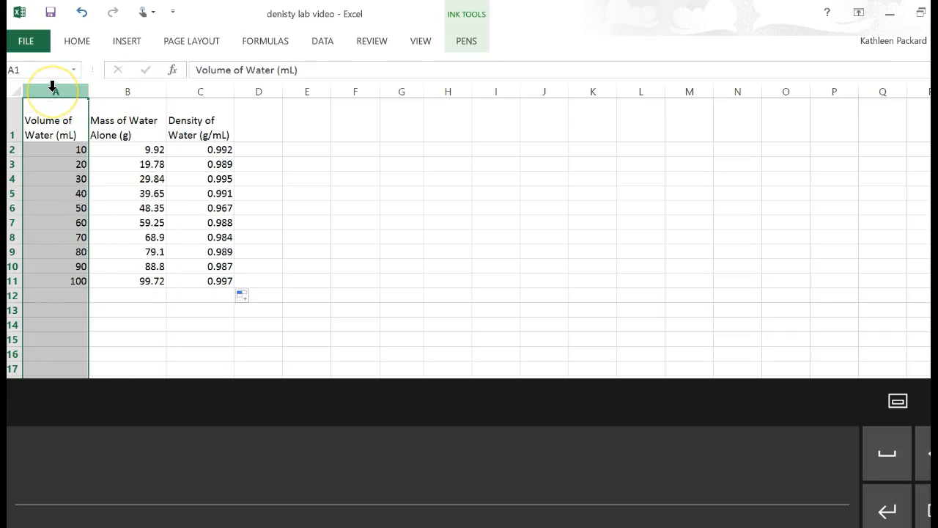
left_click(76, 41)
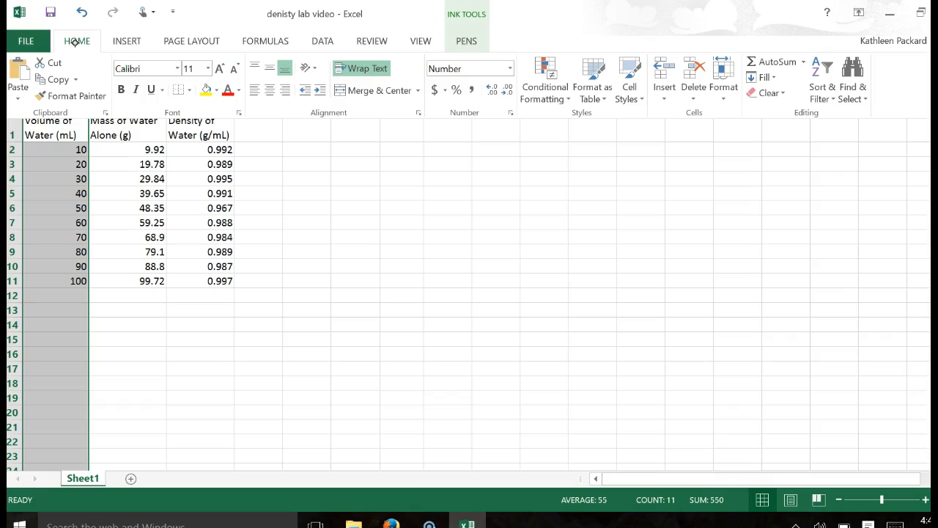
left_click(508, 67)
left_click(498, 86)
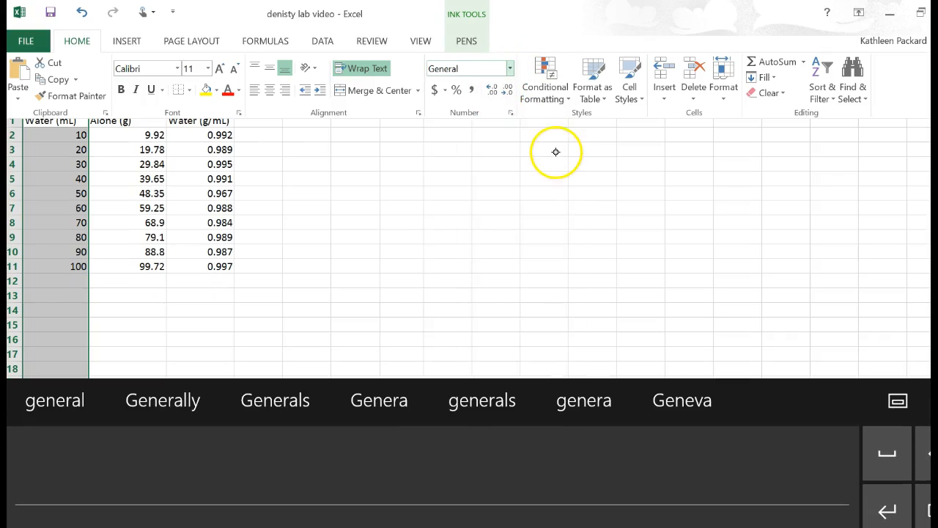
left_click(513, 66)
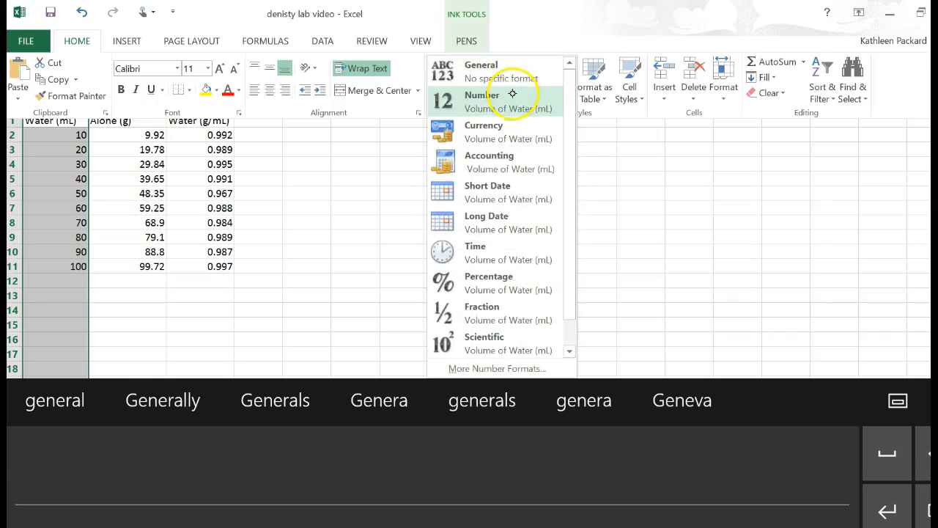
left_click(510, 95)
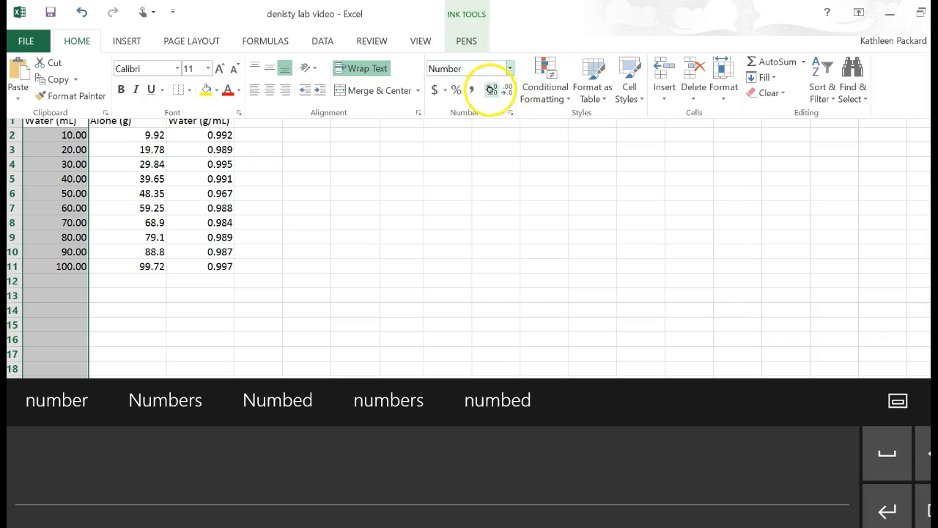
Set the Volume of Water values in column A to show one decimal place.
left_click(510, 89)
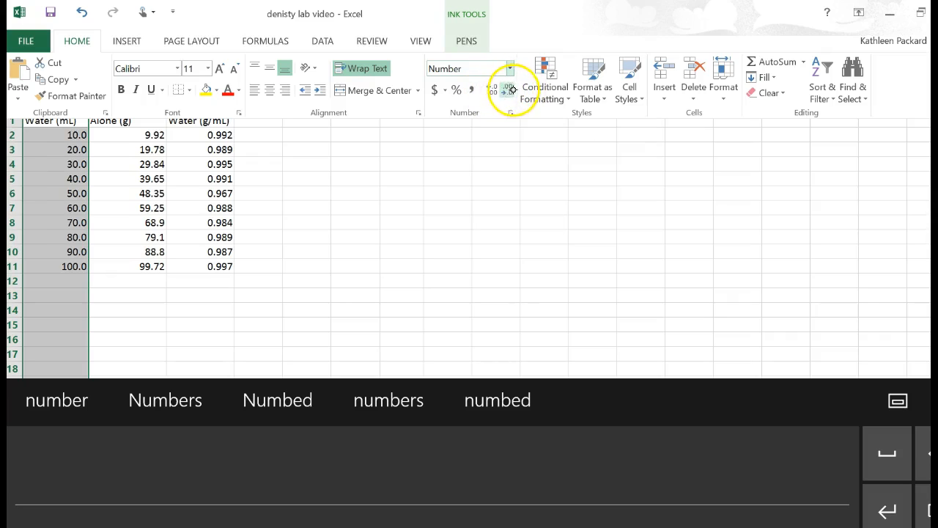
left_click(509, 88)
left_click(492, 88)
left_click(492, 89)
left_click(492, 88)
left_click(492, 88)
left_click(491, 88)
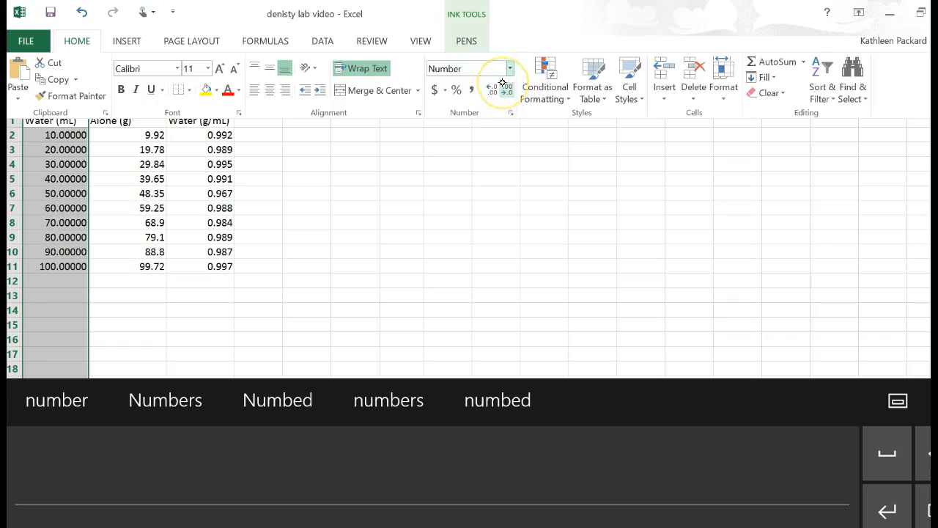
left_click(508, 89)
left_click(509, 89)
left_click(509, 88)
left_click(509, 89)
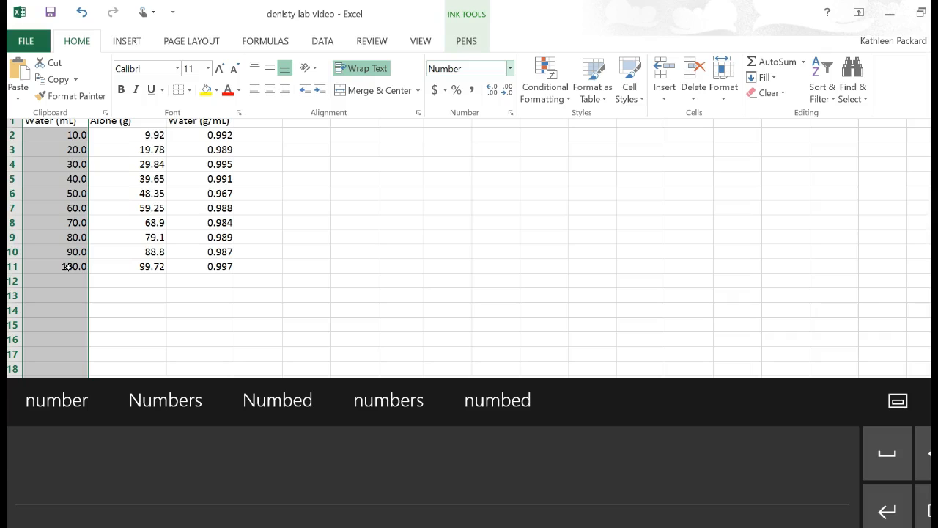
left_click(522, 233)
Format the Mass of Water Alone values in column B as Number with two decimal places.
left_click(137, 110)
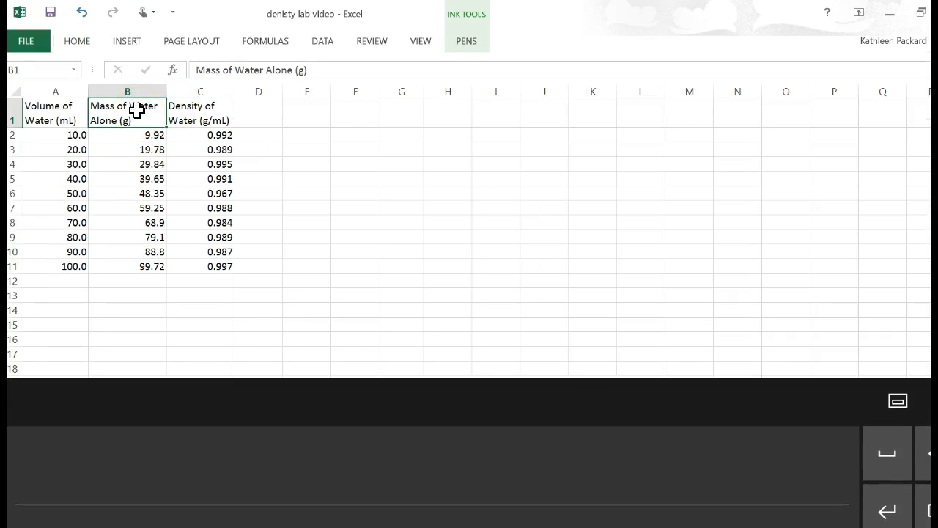
left_click(151, 86)
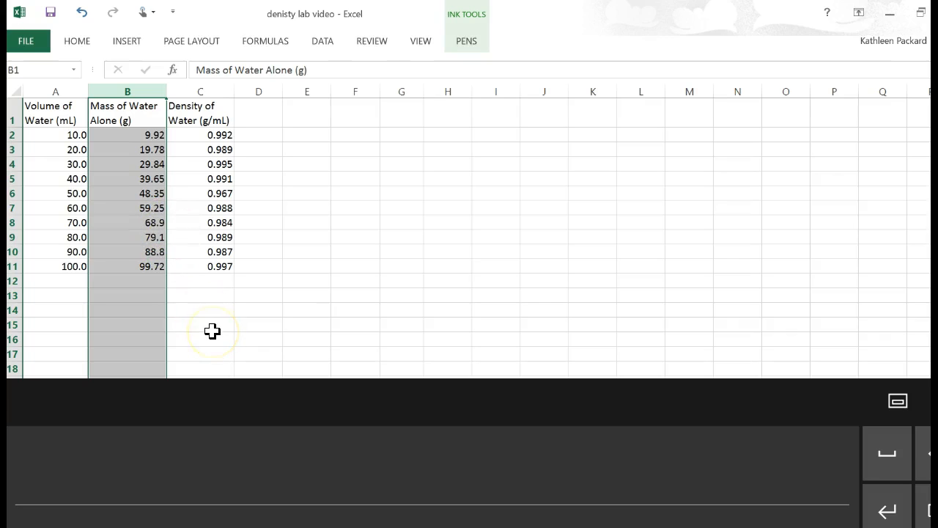
left_click(77, 41)
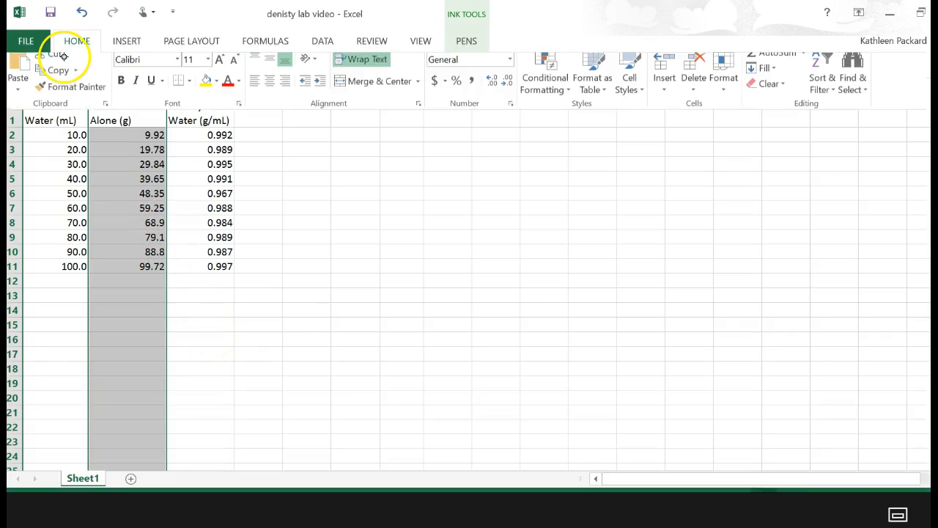
left_click(507, 66)
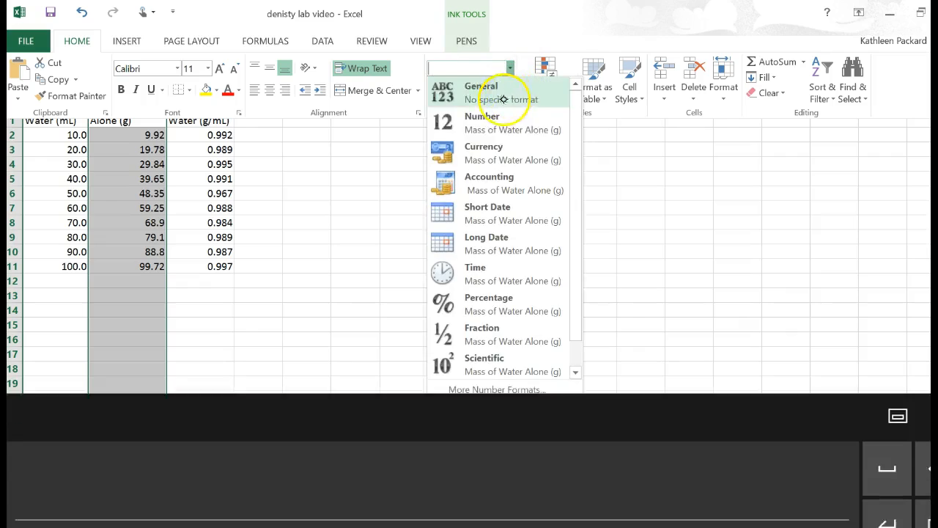
left_click(474, 126)
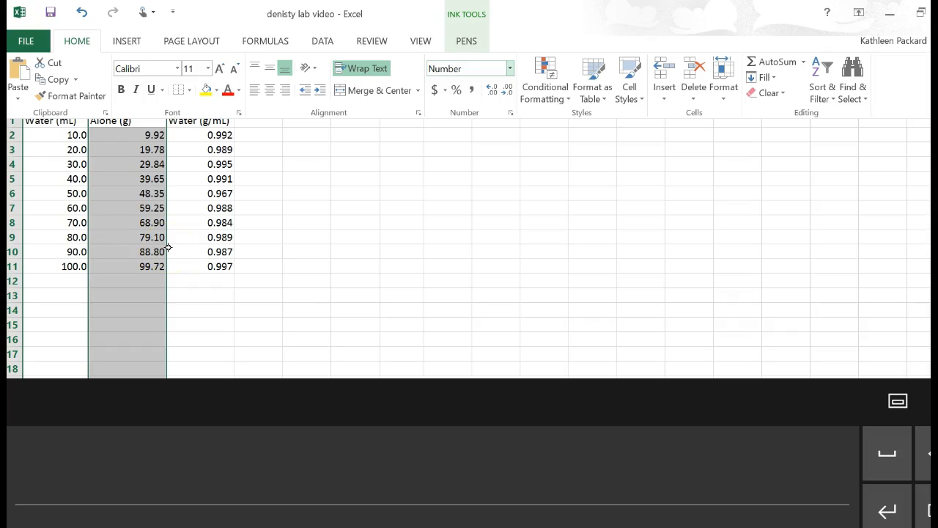
left_click(445, 205)
Show the density in cell C11 with four decimal places.
left_click(217, 115)
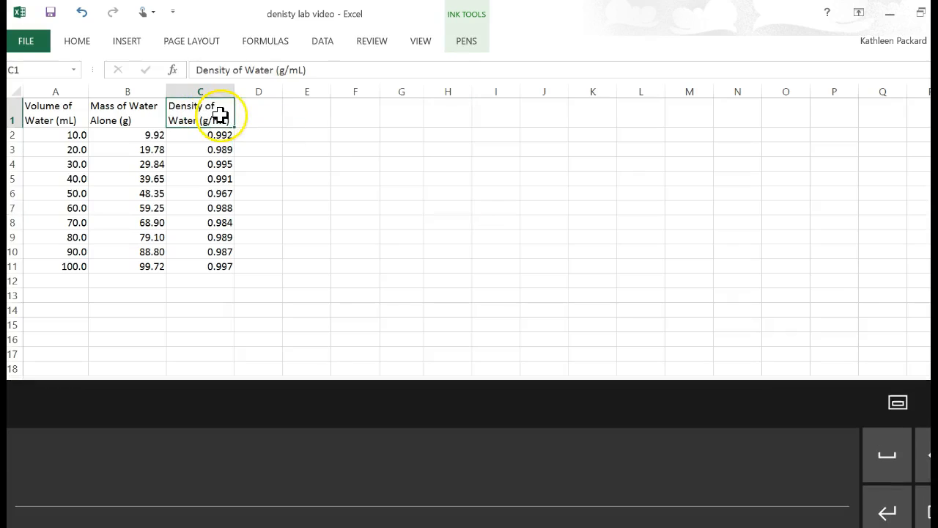
left_click(221, 91)
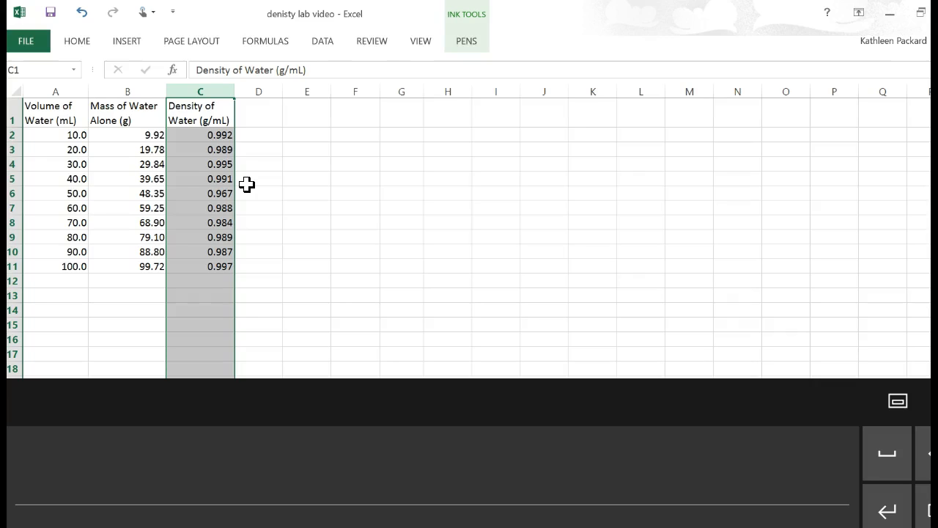
left_click(225, 268)
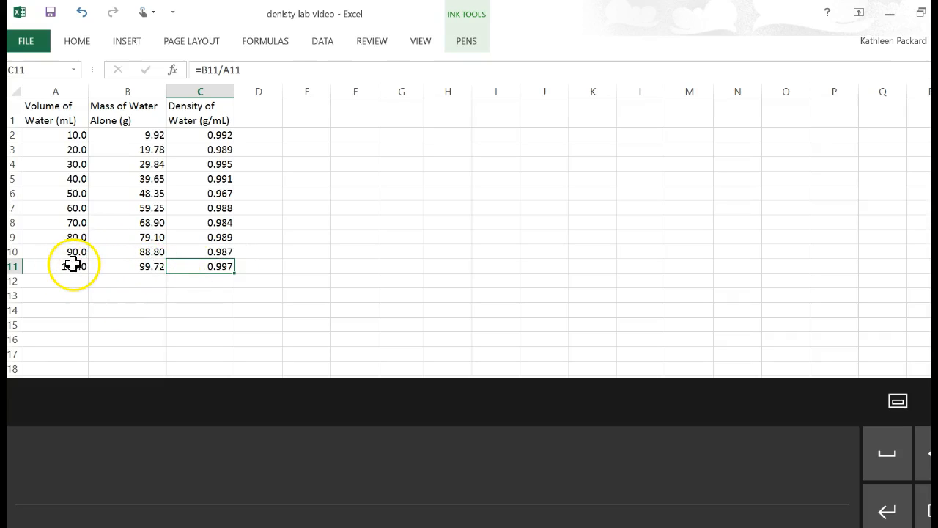
left_click(70, 42)
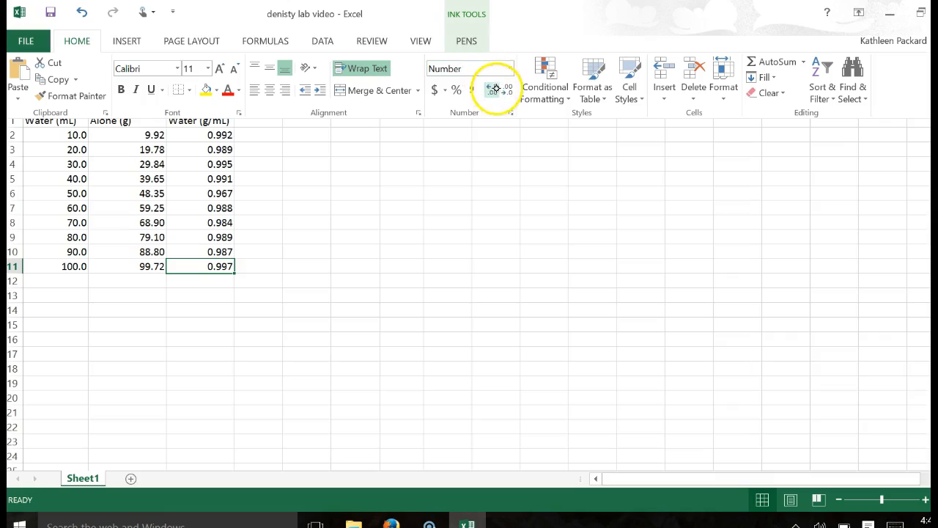
left_click(492, 91)
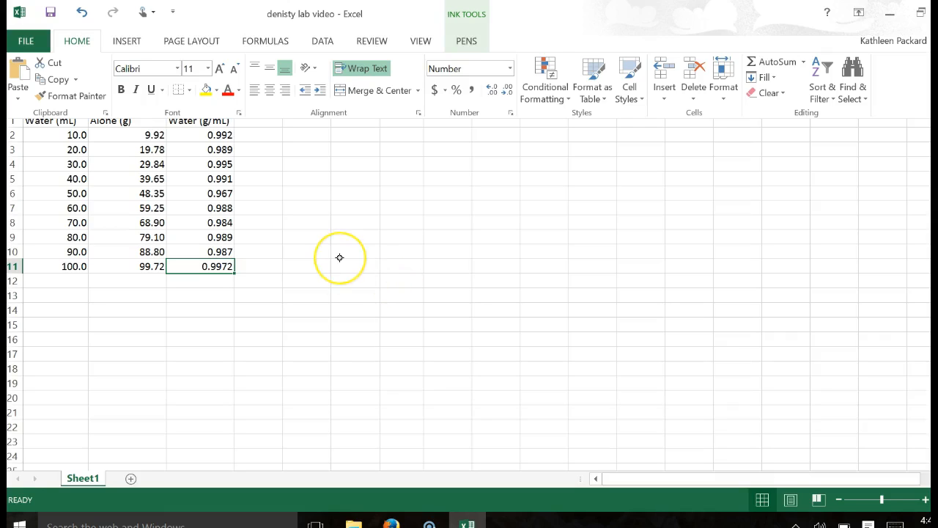
Insert a markers-only scatter chart of the volume and mass data in A2:B11.
left_click(83, 135)
left_click(75, 135)
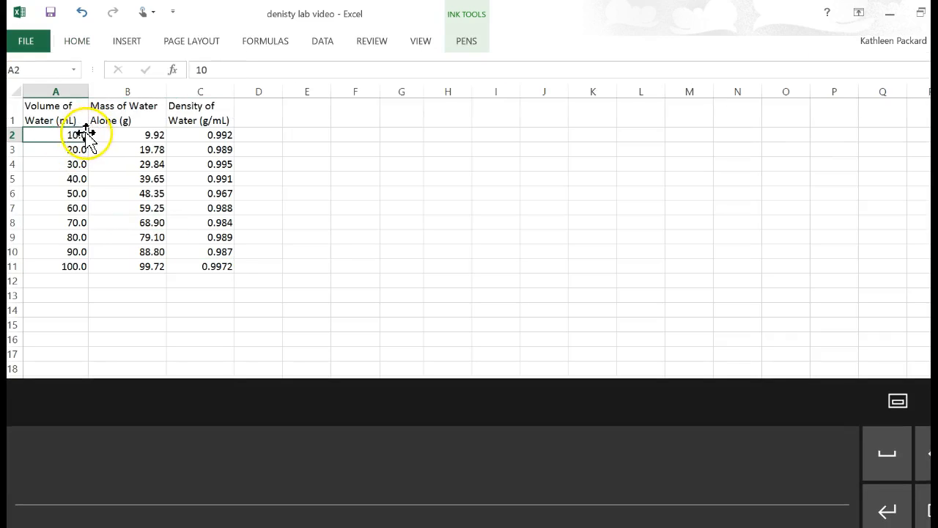
left_click_drag(83, 136, 139, 262)
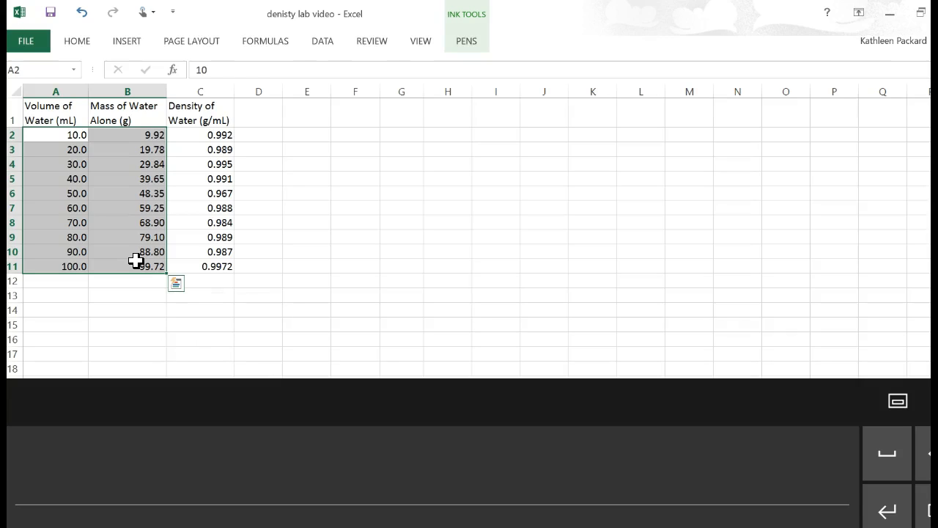
left_click(127, 41)
left_click(446, 85)
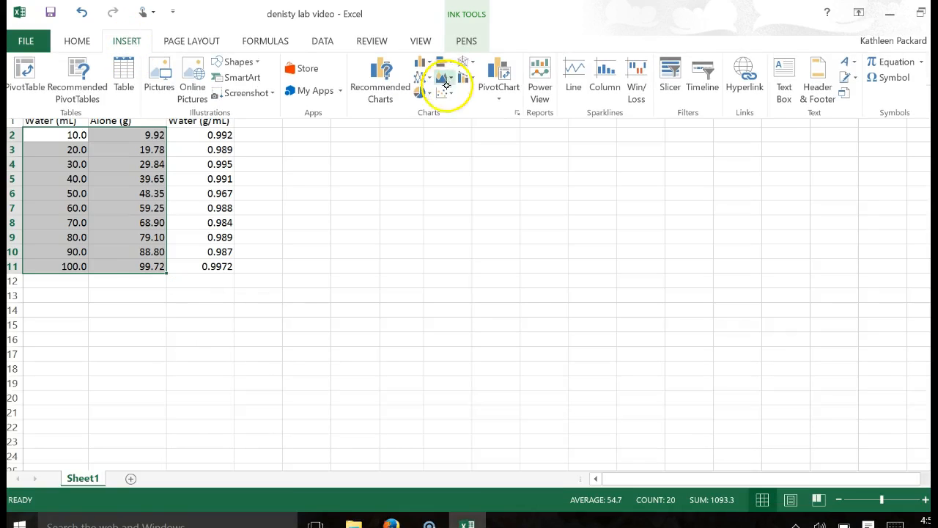
left_click(463, 134)
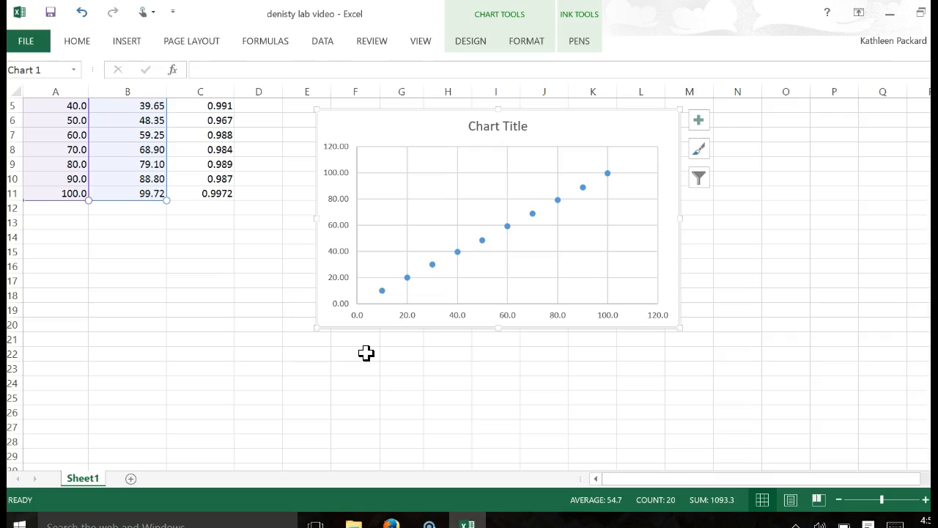
left_click(507, 226)
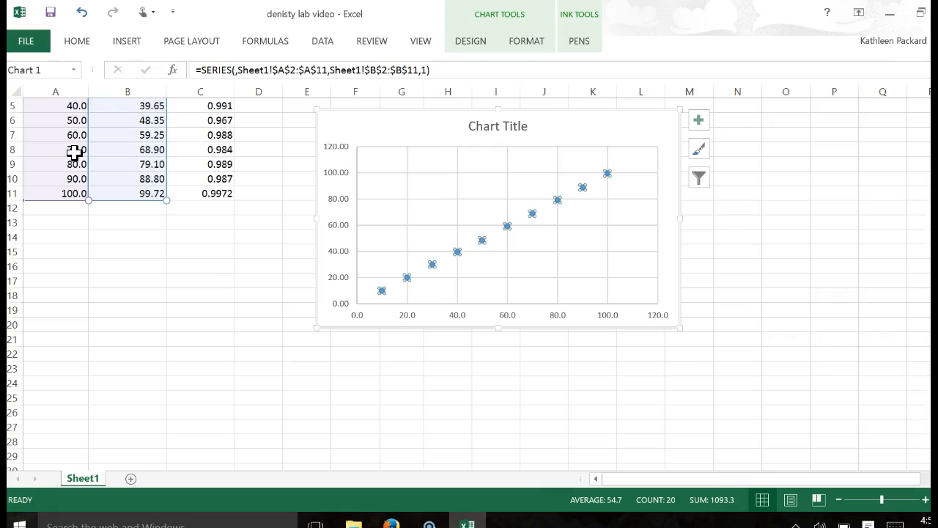
Set the chart title to "Density of Water (g/mL)".
left_click(524, 123)
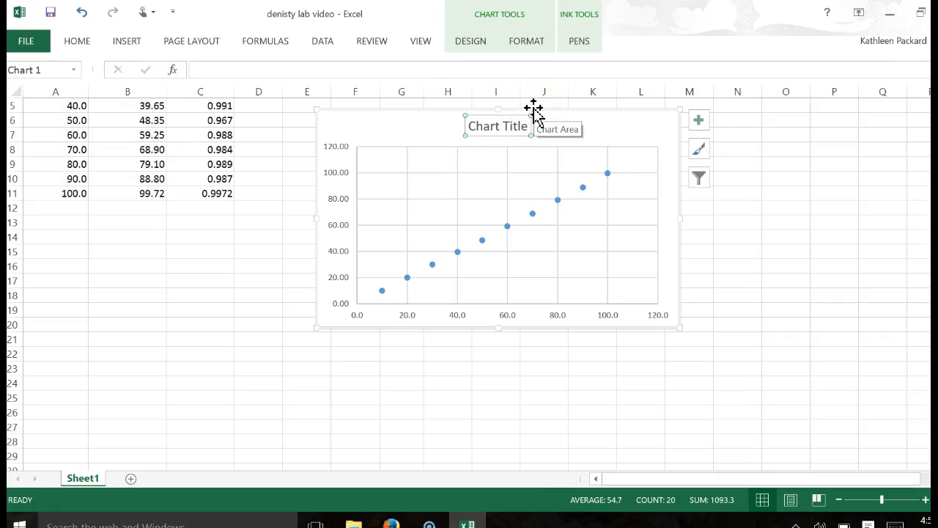
type("Density of Water")
key("BackSpace")
key("BackSpace")
key("BackSpace")
type("ater (g/mL)")
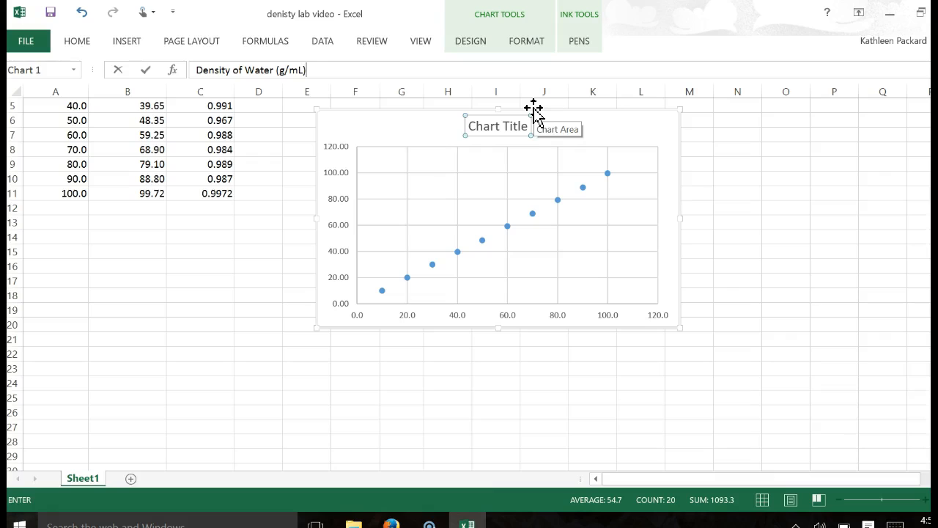
key("Return")
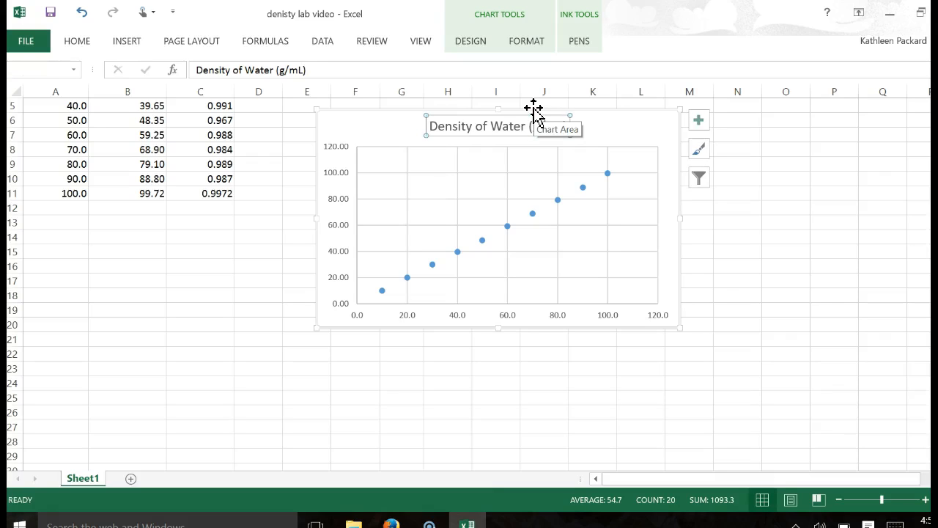
Add a primary horizontal axis title to the scatter chart.
left_click(534, 320)
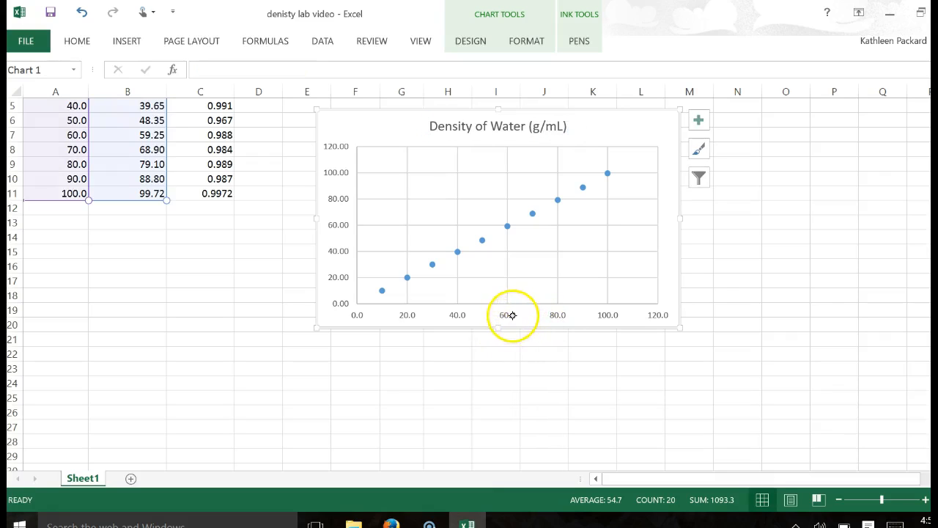
left_click(508, 315)
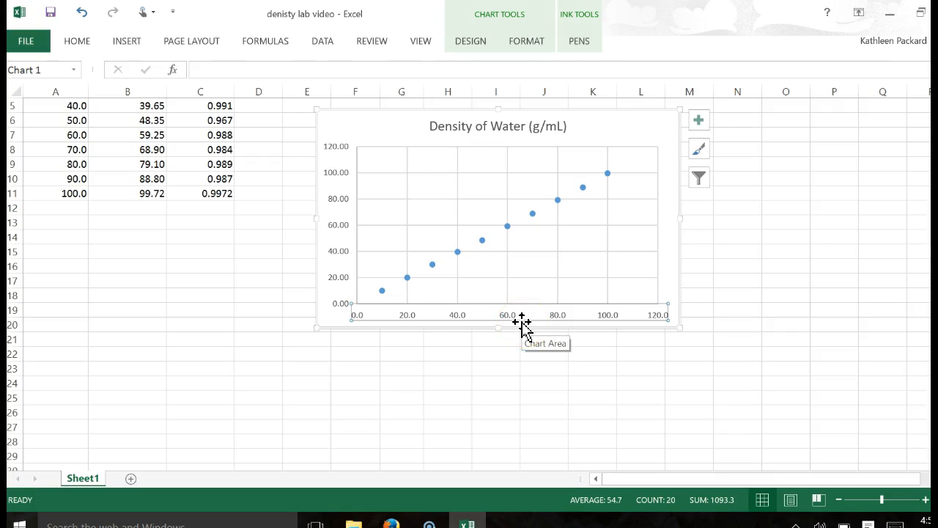
left_click(526, 39)
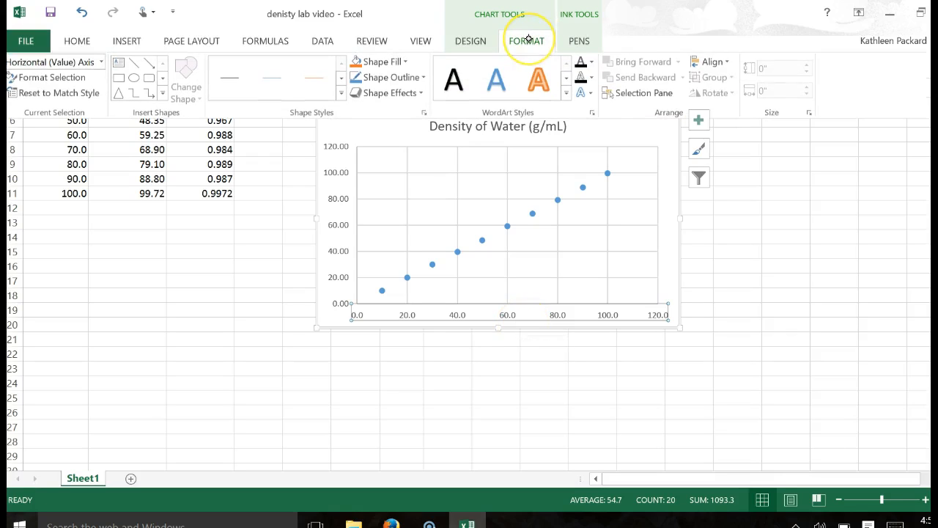
left_click(472, 39)
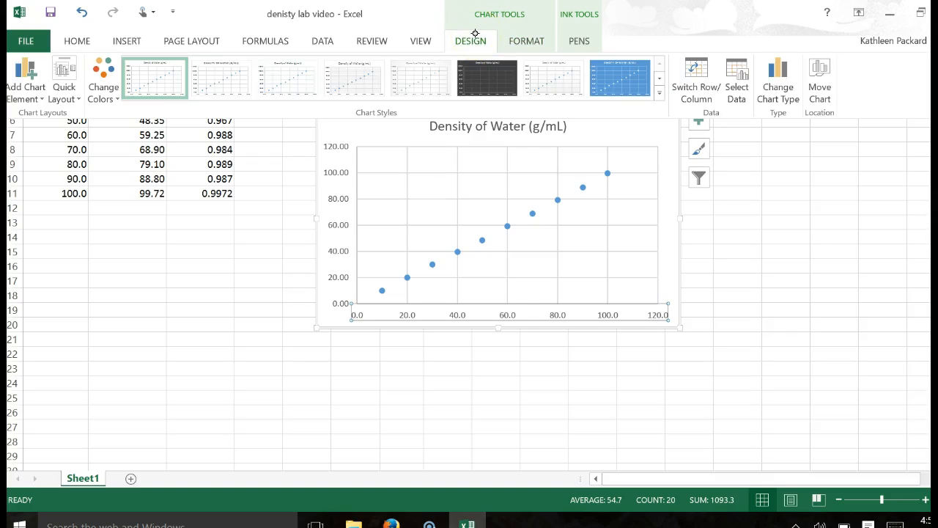
left_click(27, 71)
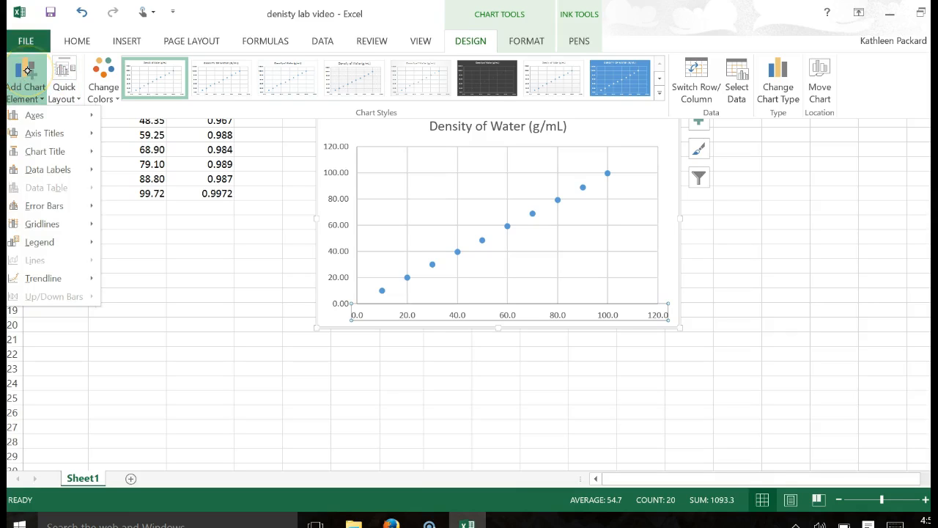
left_click(87, 129)
left_click(209, 140)
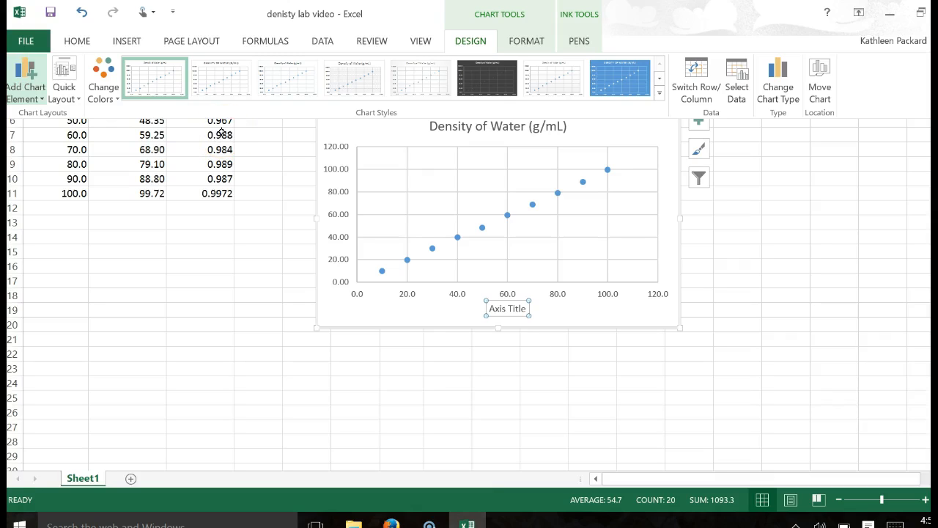
Set the horizontal axis title to "Volume of Water (mL)".
left_click(519, 317)
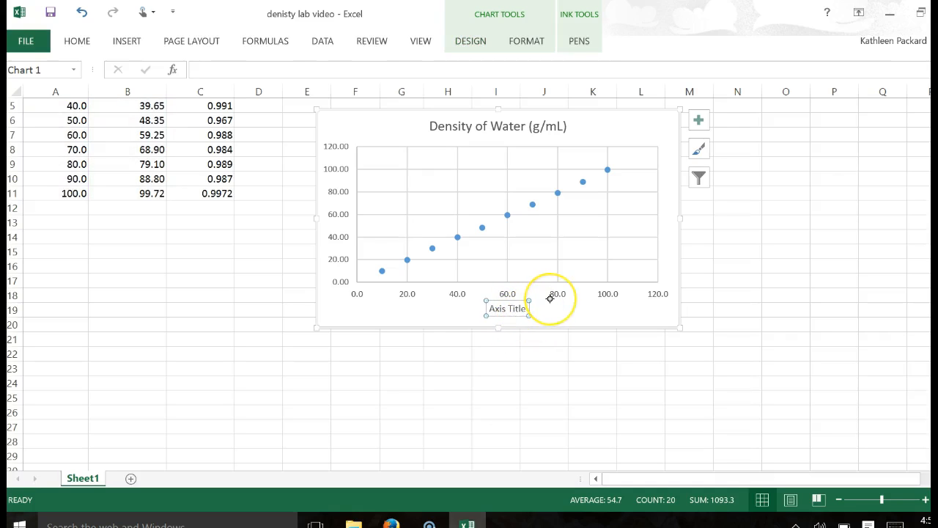
type("Volume of Water (mL(")
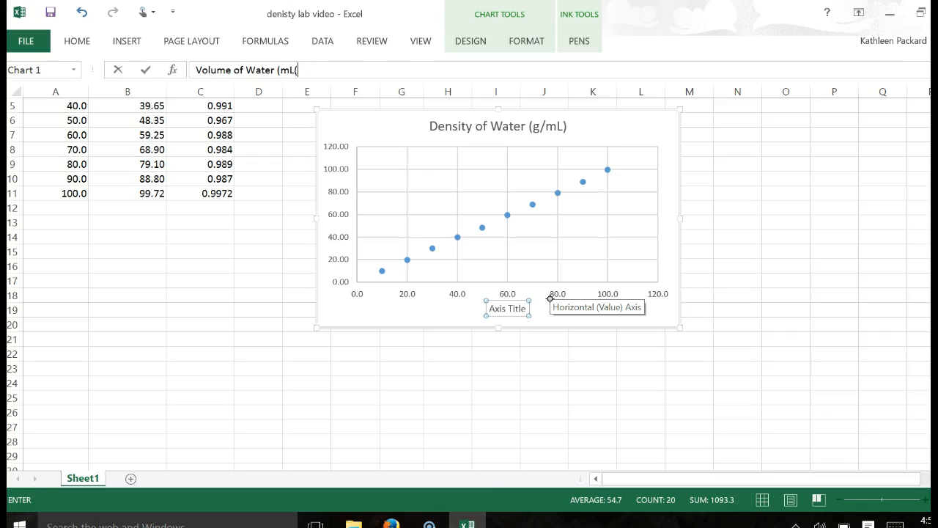
key("BackSpace")
type(")")
key("Return")
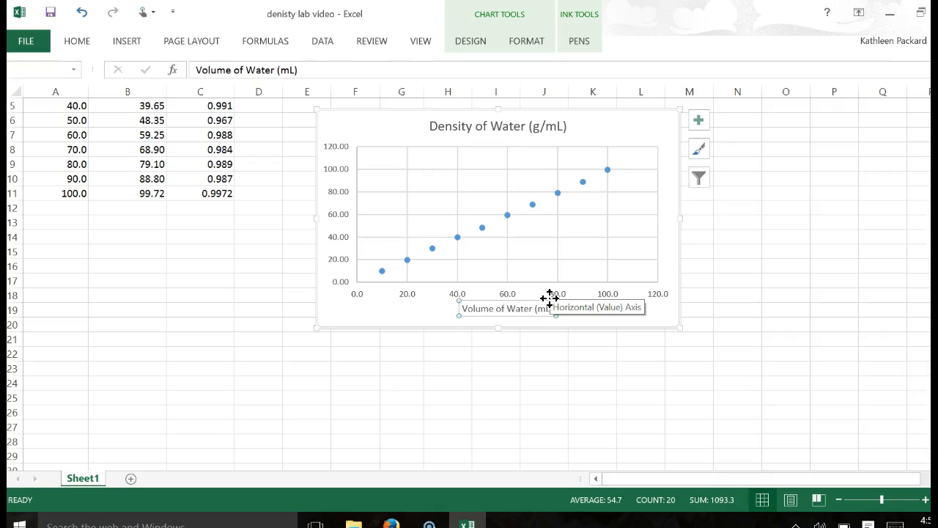
Add a primary vertical axis title to the scatter chart.
left_click(334, 179)
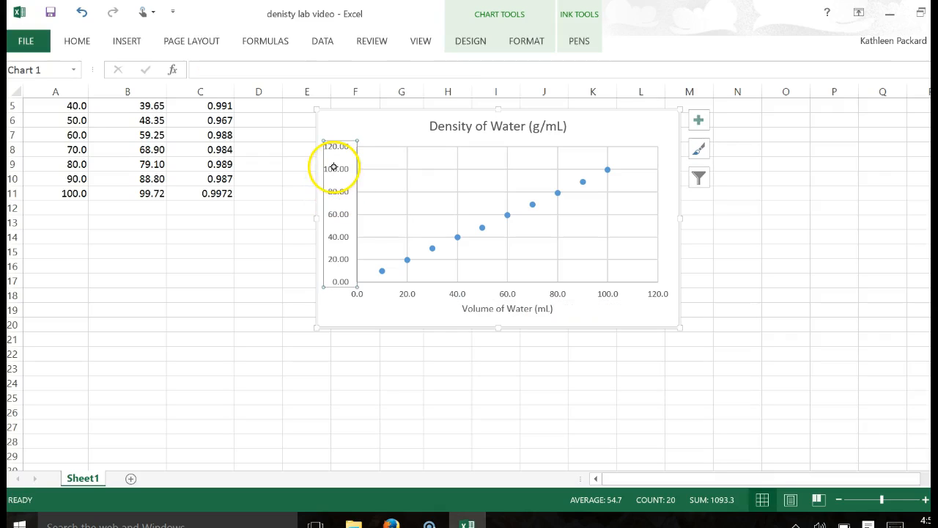
left_click(511, 42)
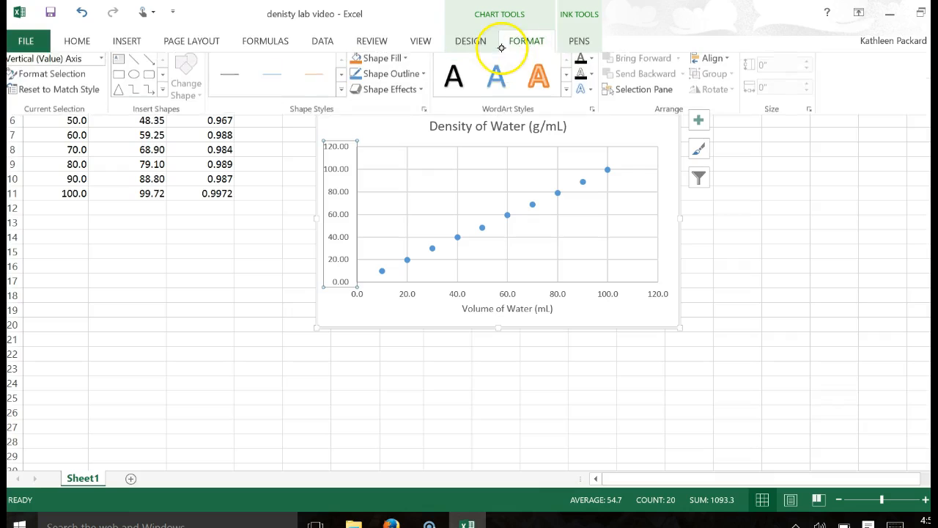
left_click(471, 41)
left_click(25, 80)
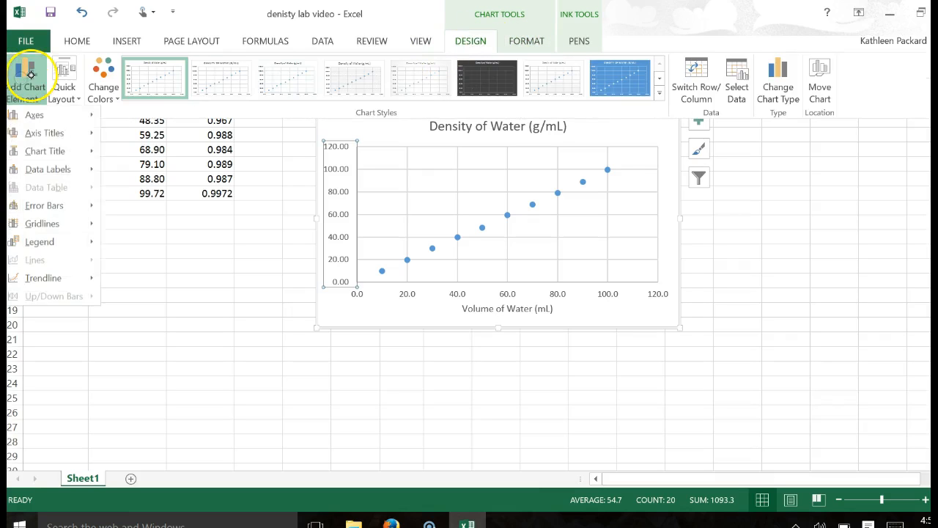
mouse_move(91, 132)
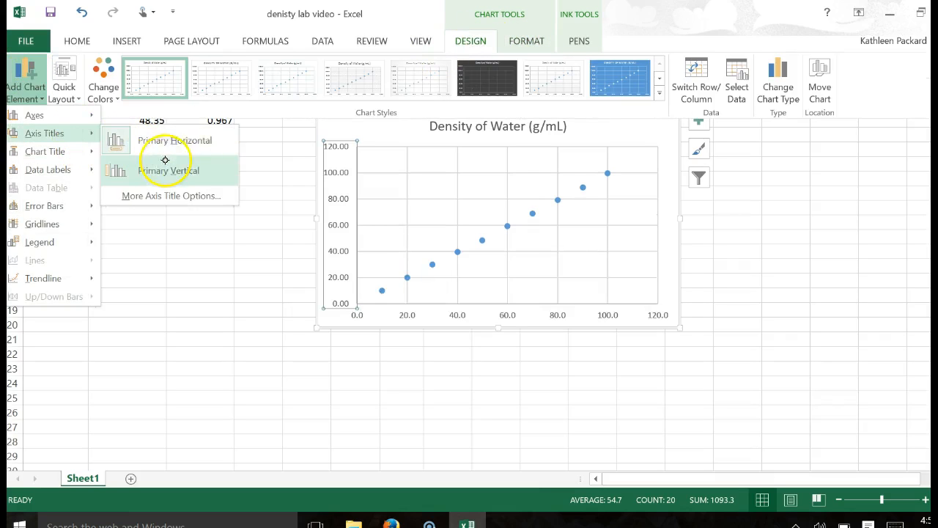
left_click(183, 166)
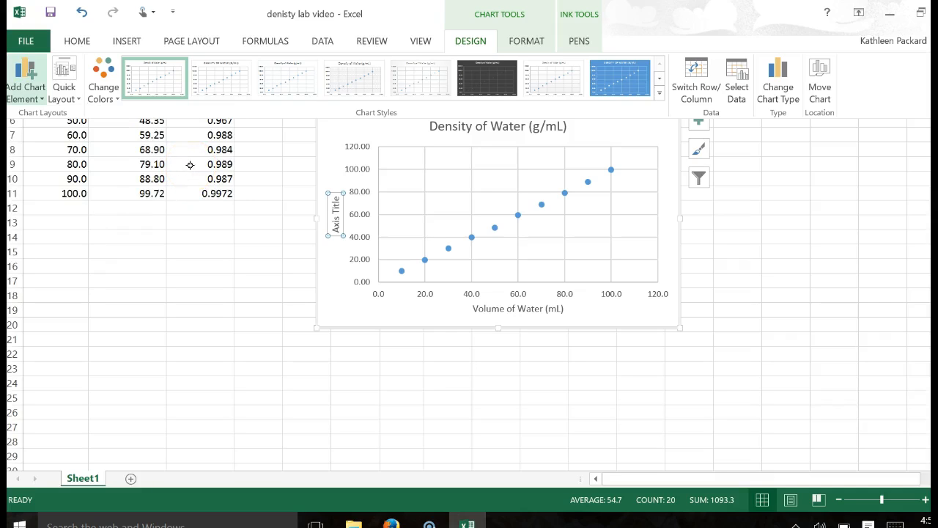
key("space")
key("space")
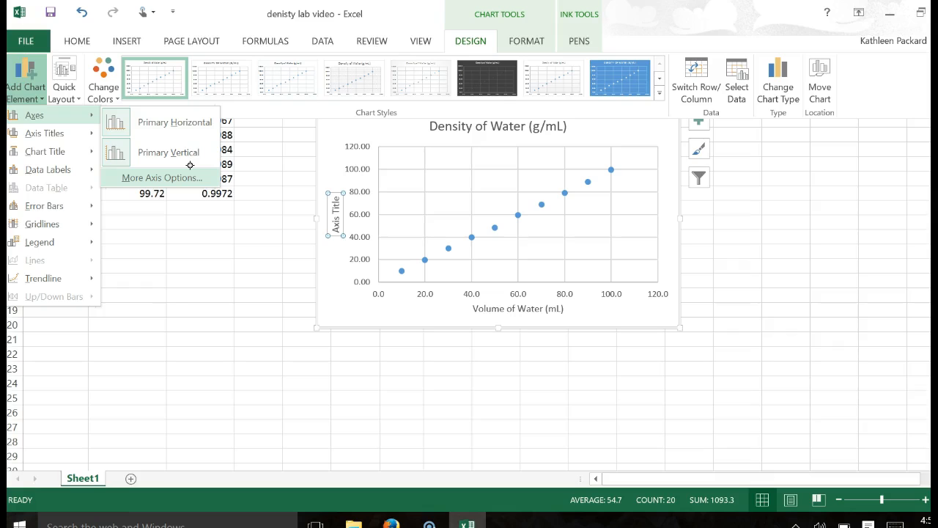
key("Escape")
left_click(825, 183)
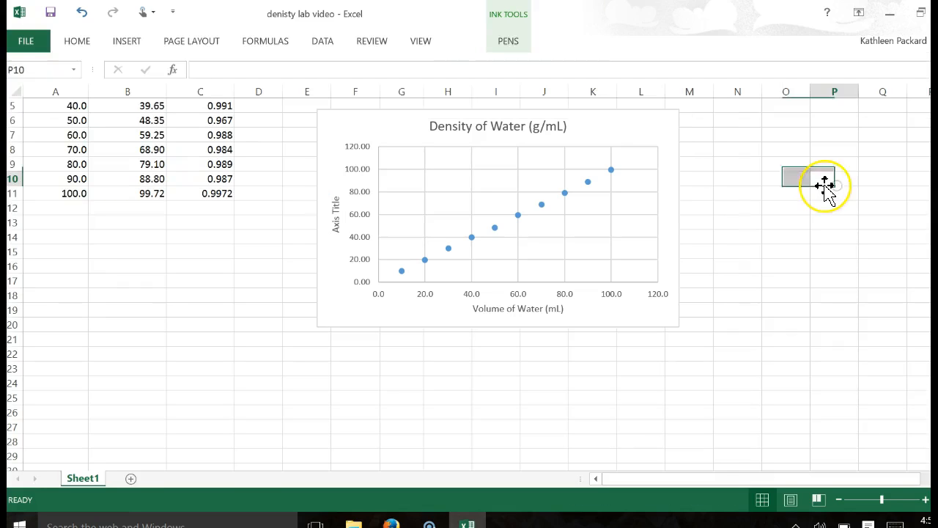
Replace the vertical axis title text with "Mass of Water (g)".
left_click(341, 206)
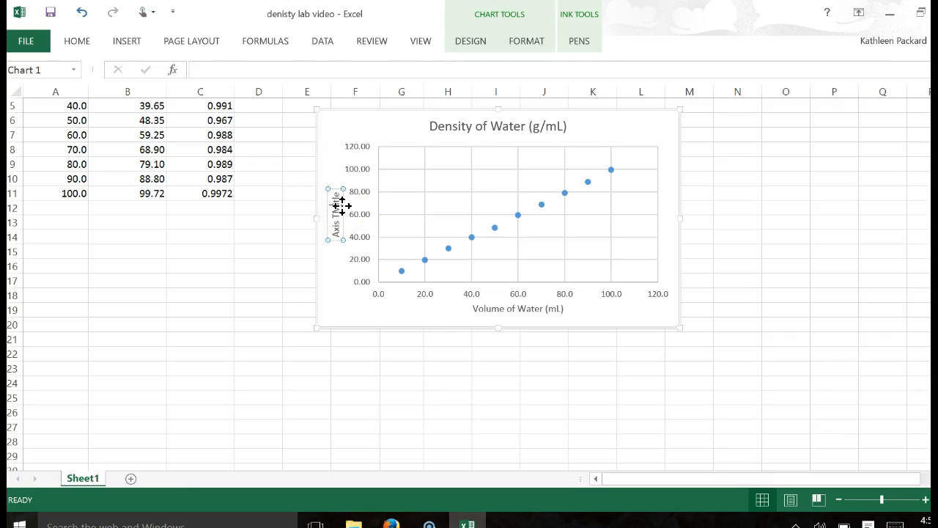
left_click(341, 203)
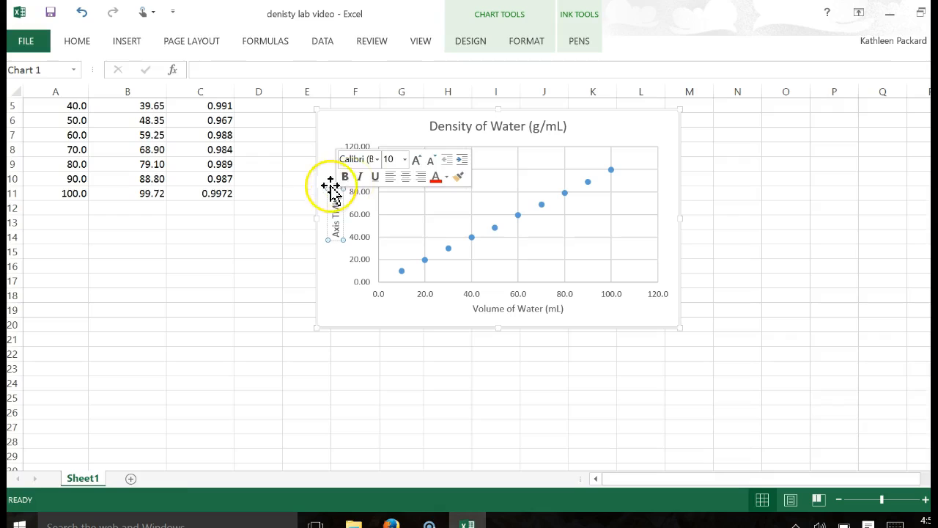
left_click(331, 187)
double_click(339, 198)
left_click(335, 189)
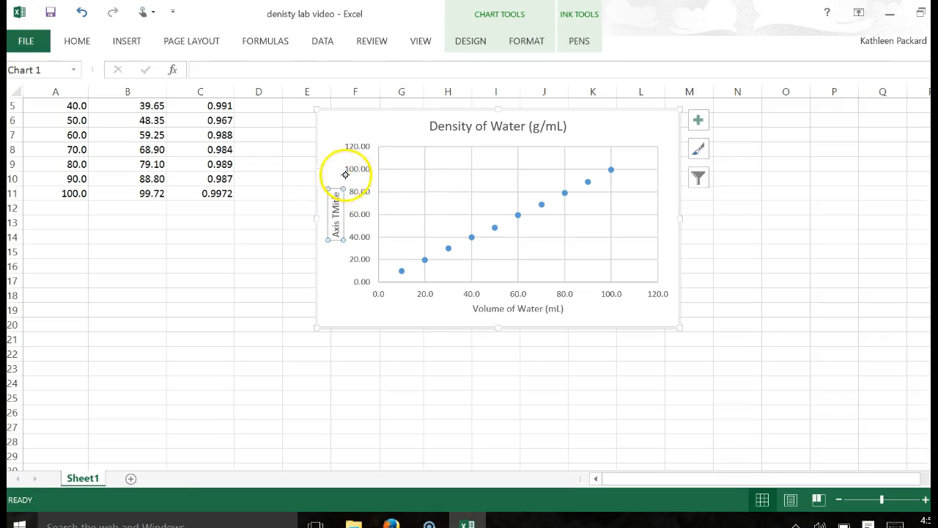
type("Mass o")
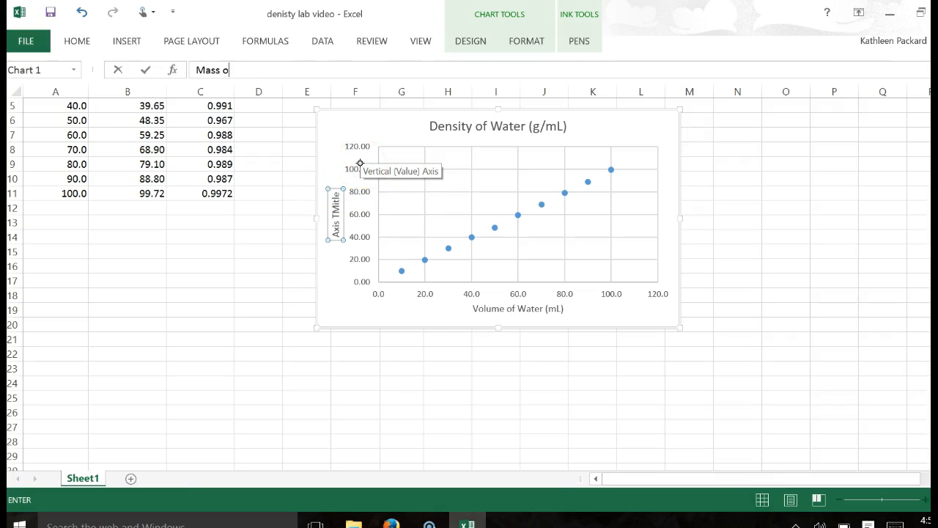
type("f Water (g)")
key("Return")
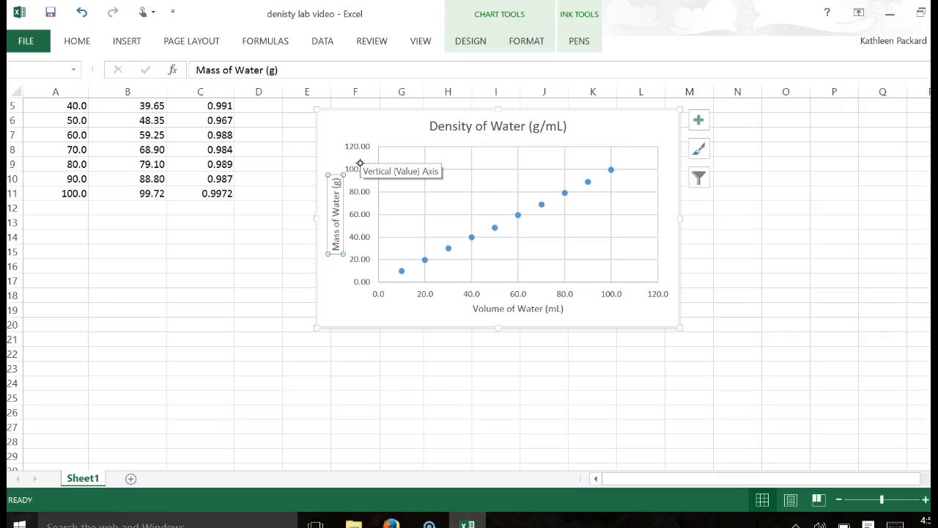
Add a linear trendline to the plotted data points.
right_click(542, 205)
left_click(607, 329)
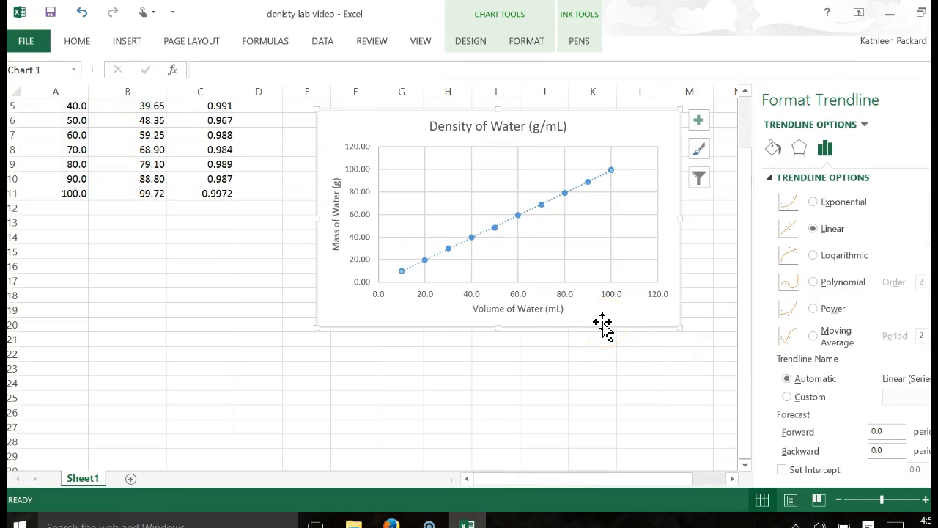
left_click(828, 227)
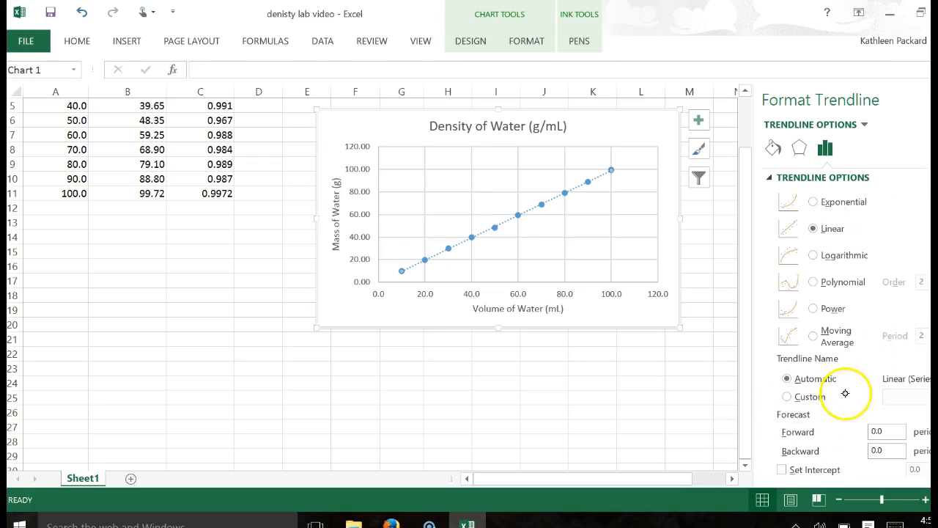
Display the trendline's equation and R-squared value on the chart and move their label clear of the data points, above the middle of the line.
scroll(843, 293, "down", 1)
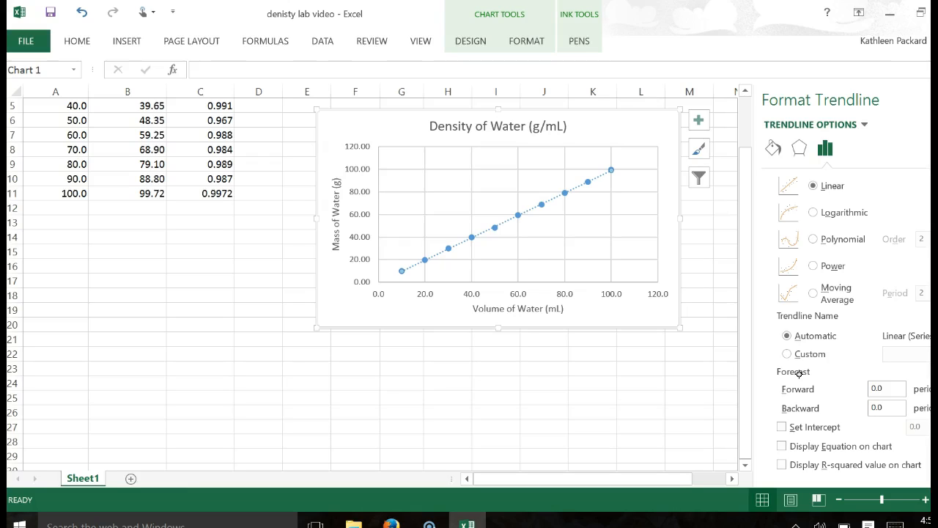
left_click(781, 446)
left_click(781, 466)
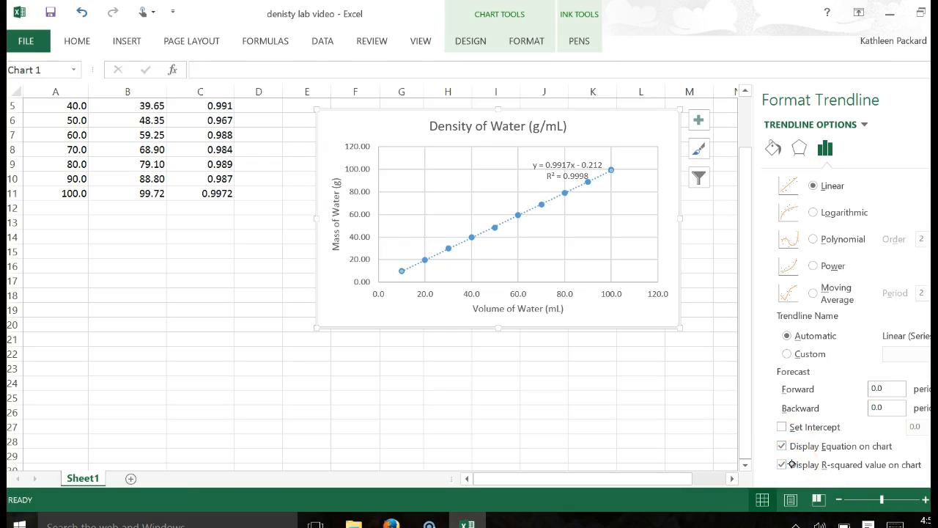
left_click_drag(592, 162, 513, 166)
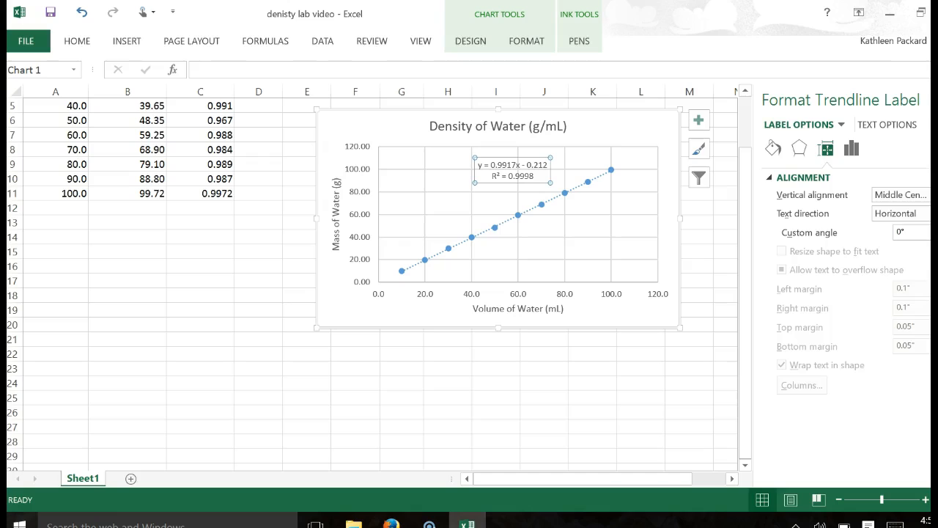
left_click(936, 99)
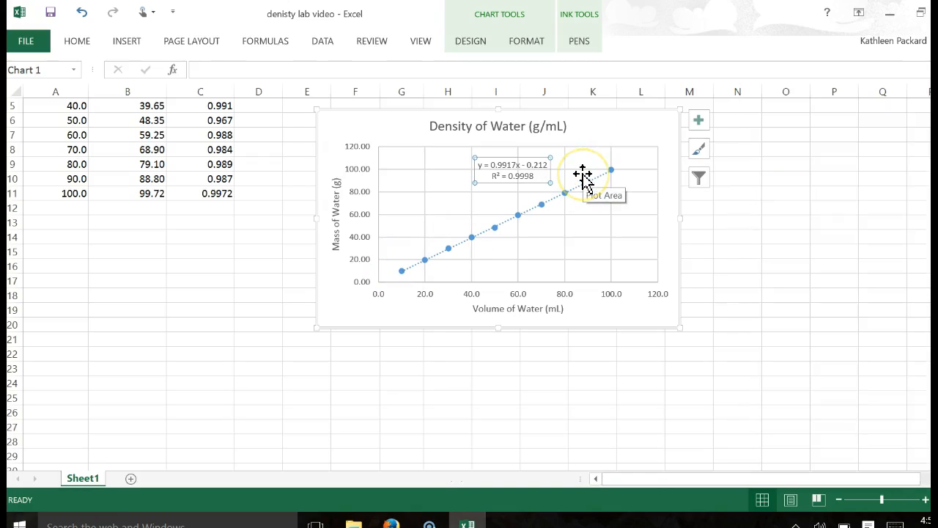
Examine the slope and intercept in the trendline equation against the mass and volume axis titles.
left_click(536, 177)
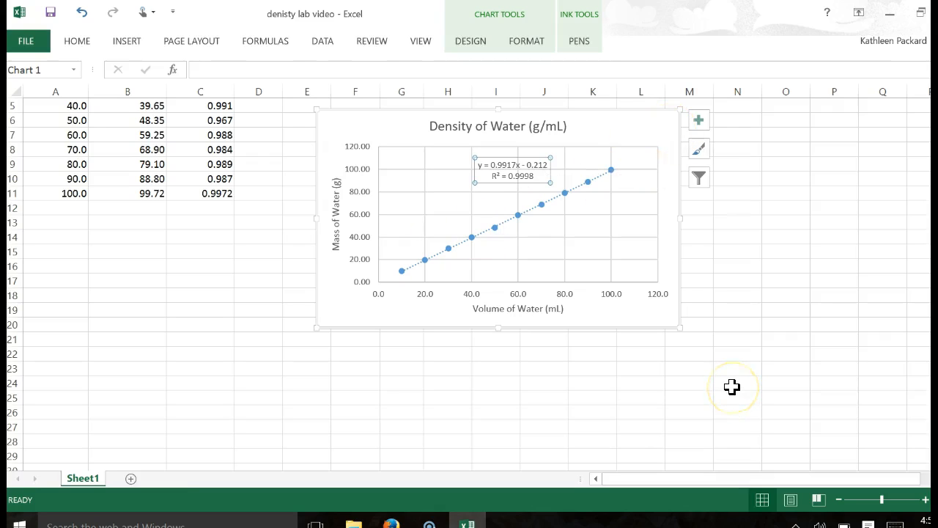
left_click(496, 161)
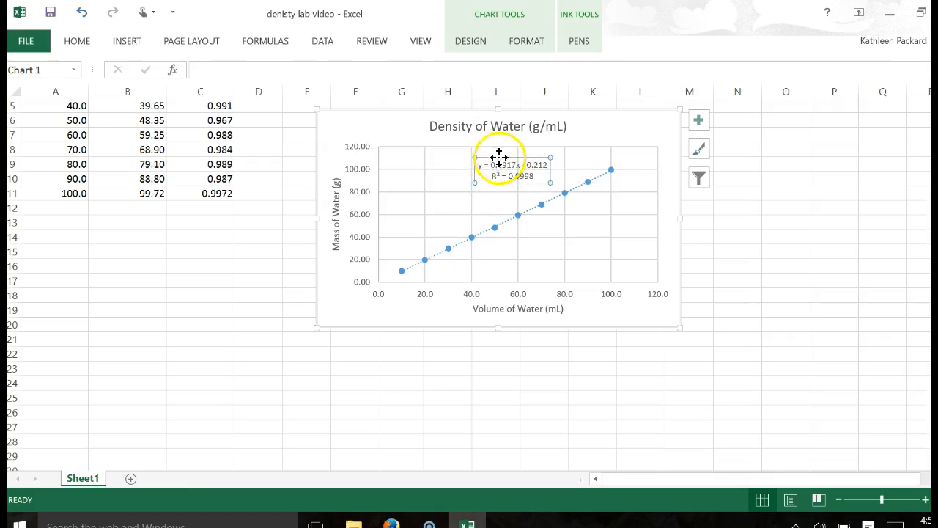
left_click_drag(494, 163, 522, 164)
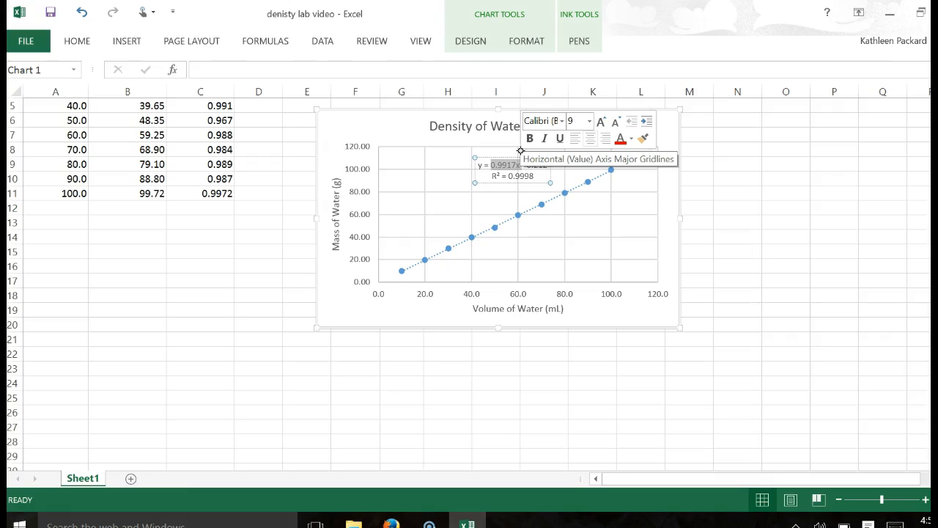
left_click(337, 202)
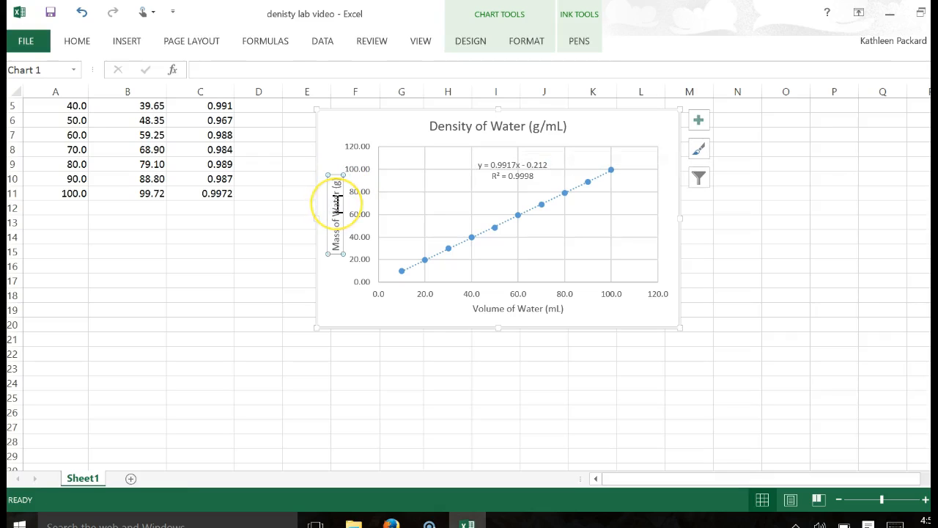
left_click(532, 310)
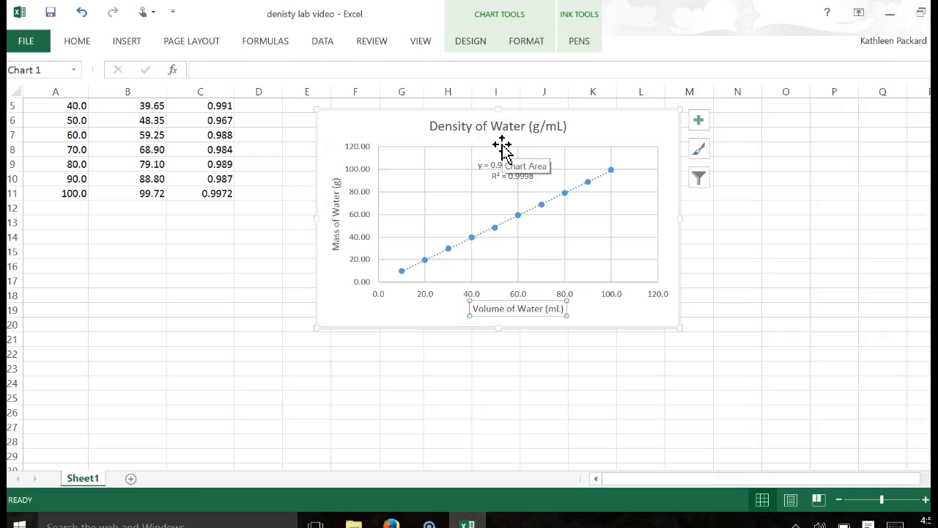
left_click(656, 220)
left_click(548, 162)
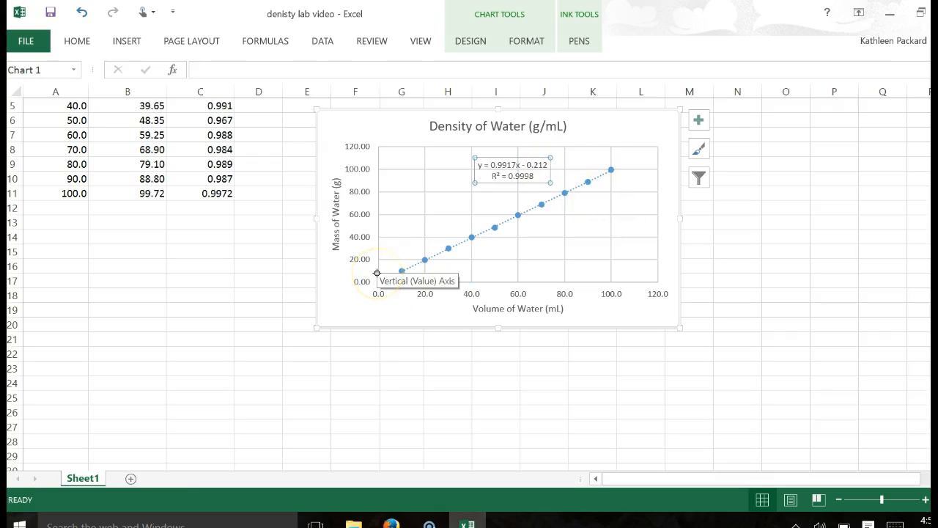
left_click(545, 159)
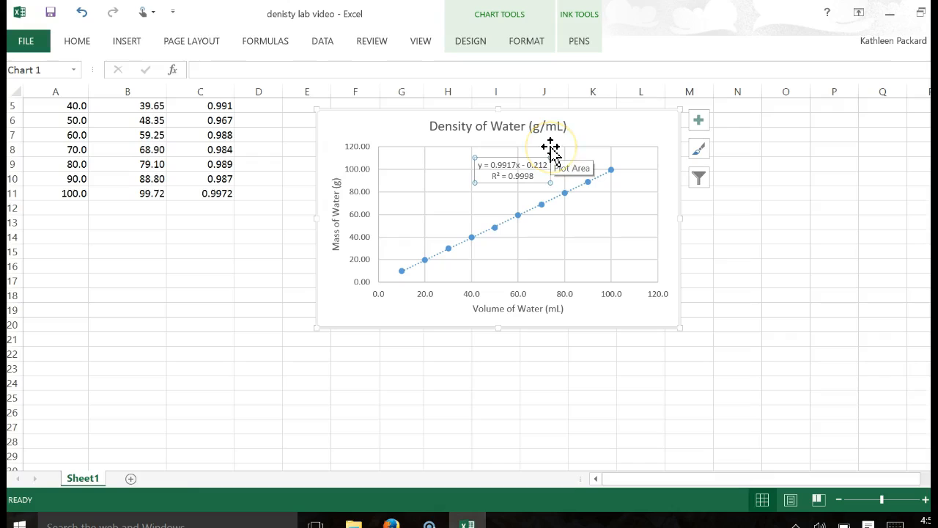